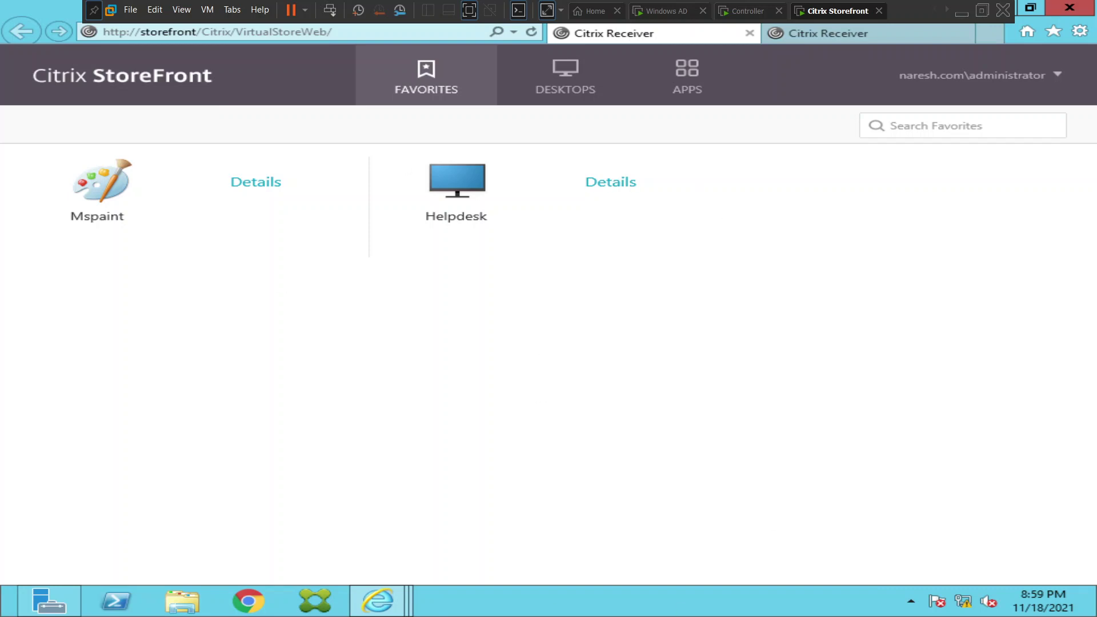
Try launching the Helpdesk desktop and the Mspaint app, dismissing each cannot-start error
left_click(460, 184)
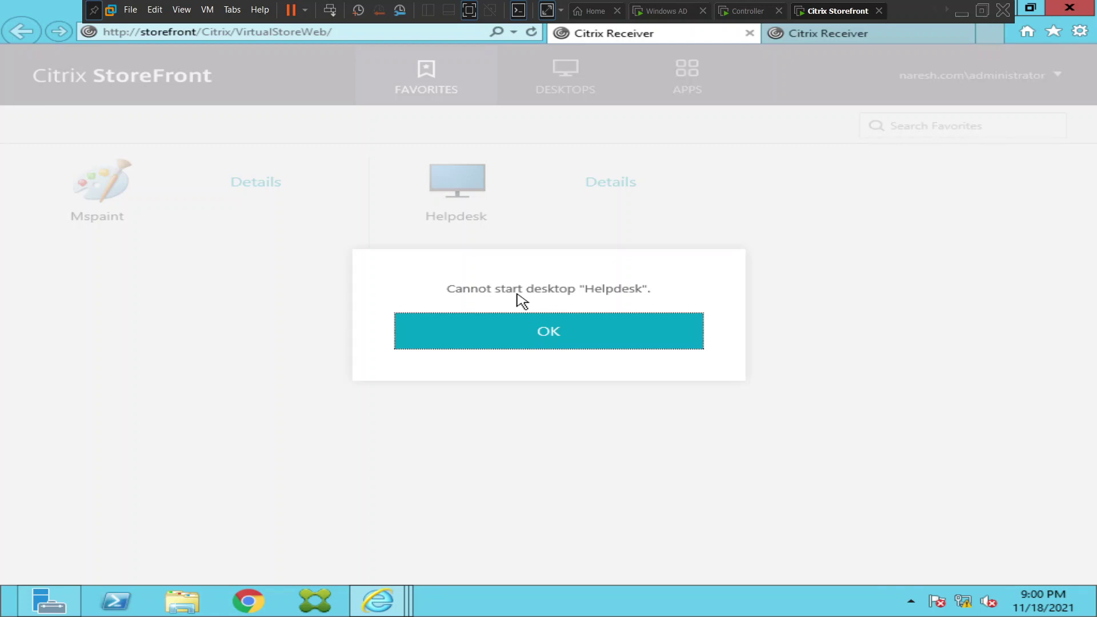
left_click(556, 342)
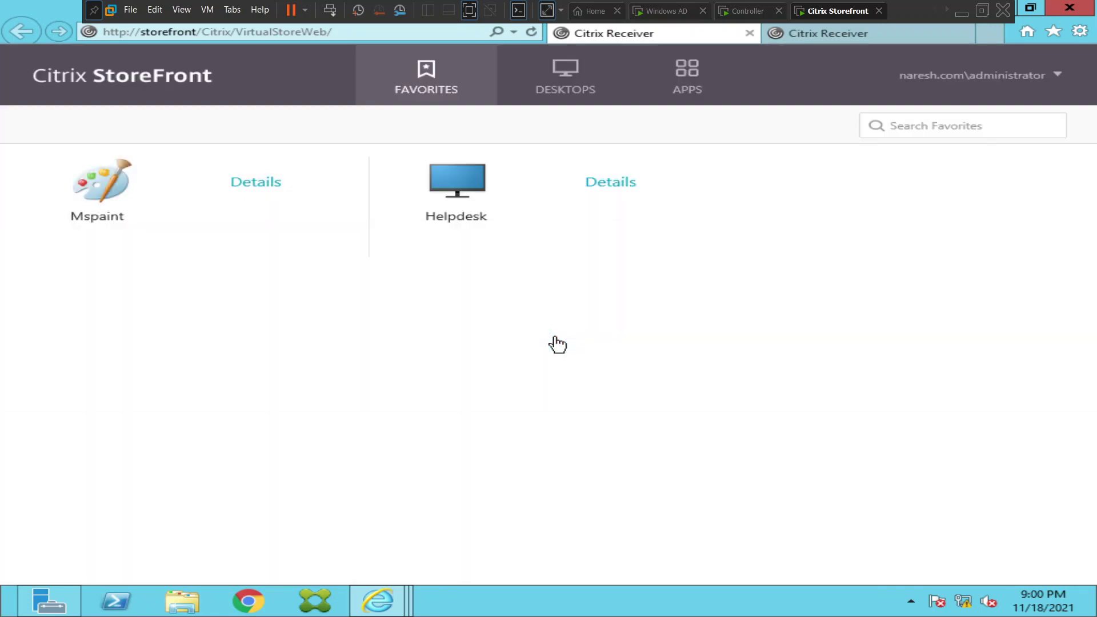
left_click(101, 208)
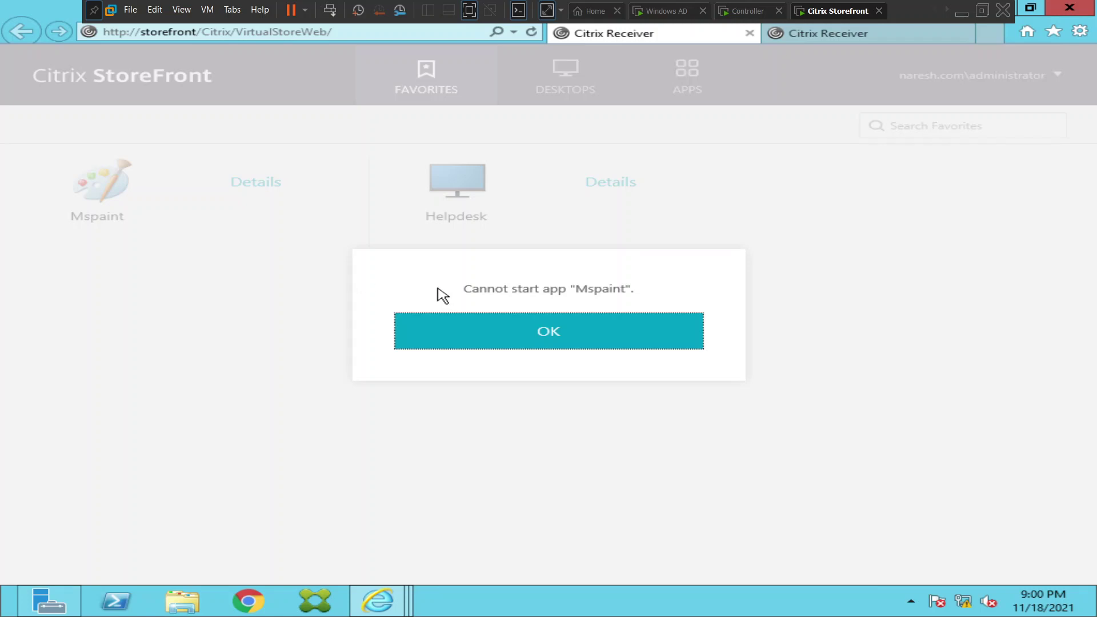
left_click(490, 337)
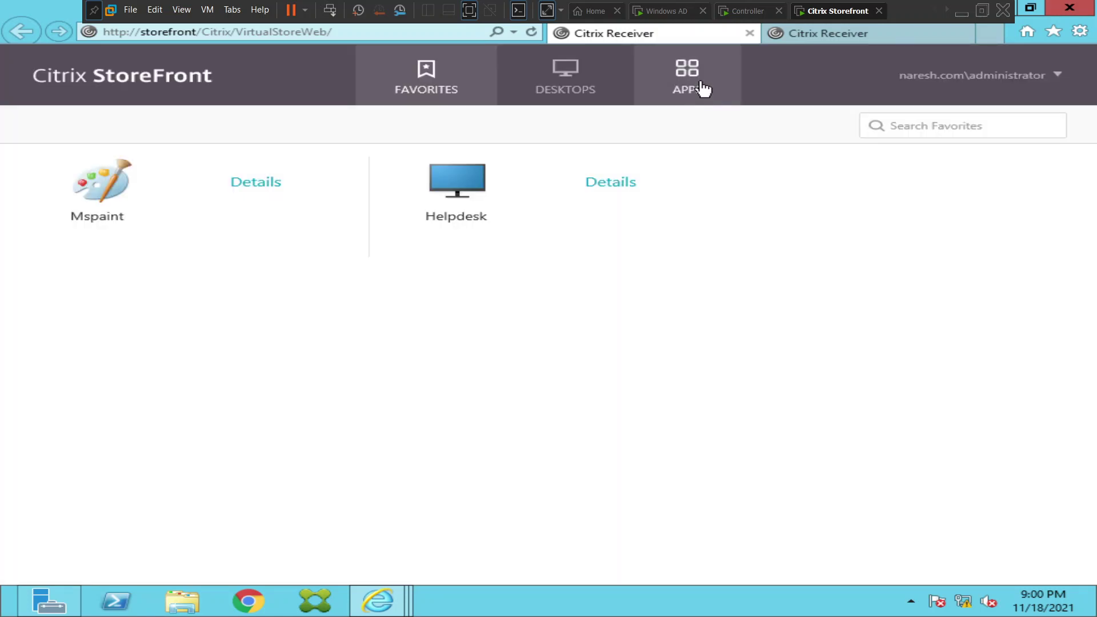
From the full apps list, launch Snipping Tool and dismiss its 'Cannot start app' error
left_click(691, 91)
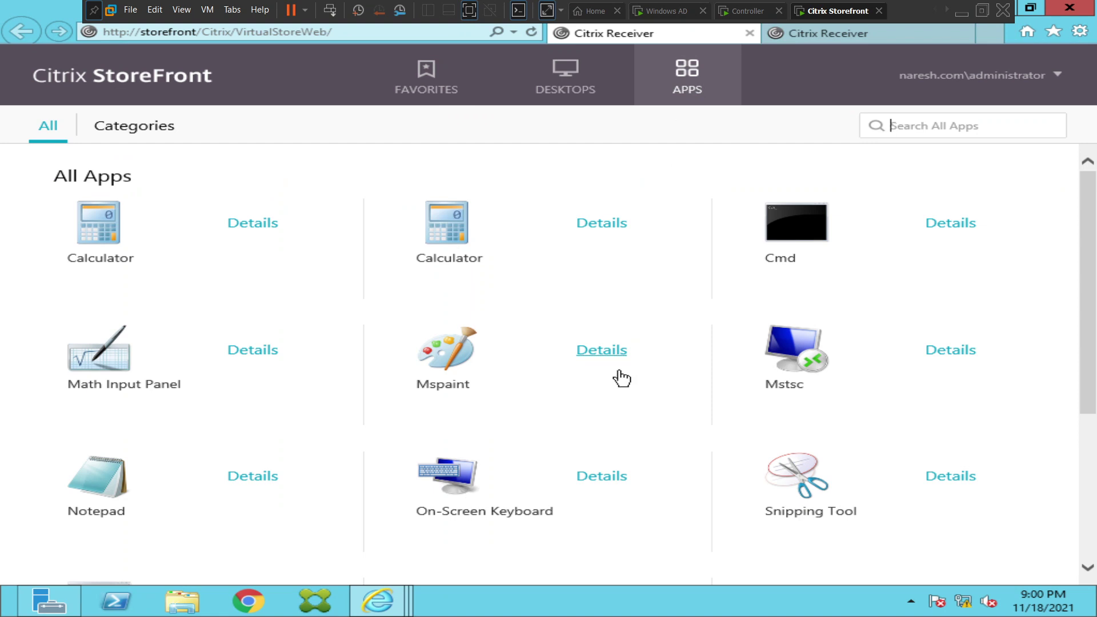
left_click(788, 474)
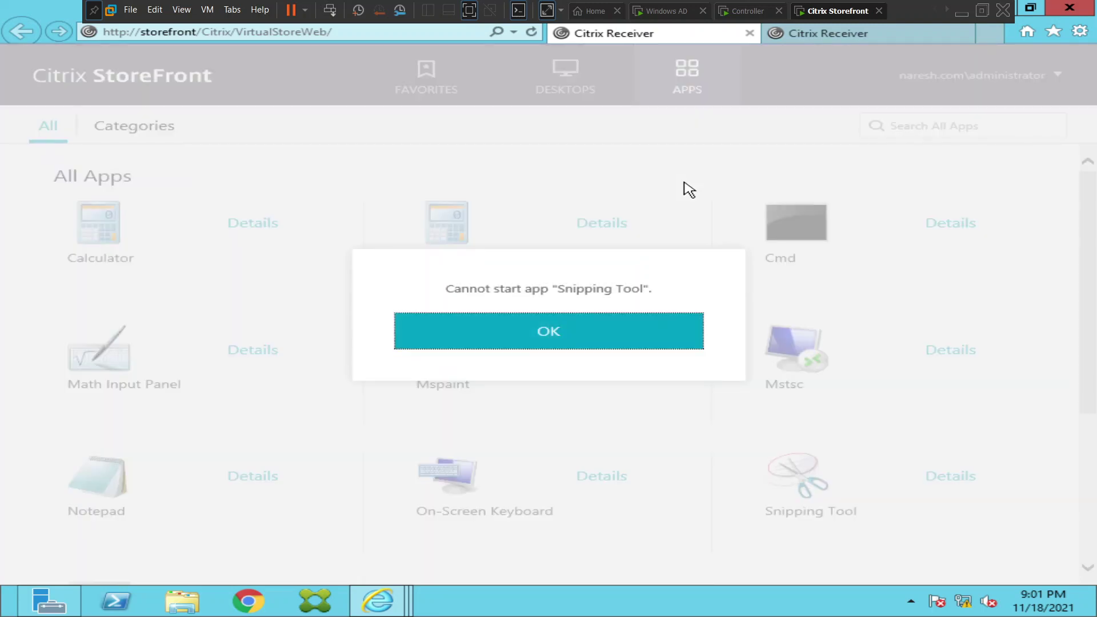
left_click(540, 341)
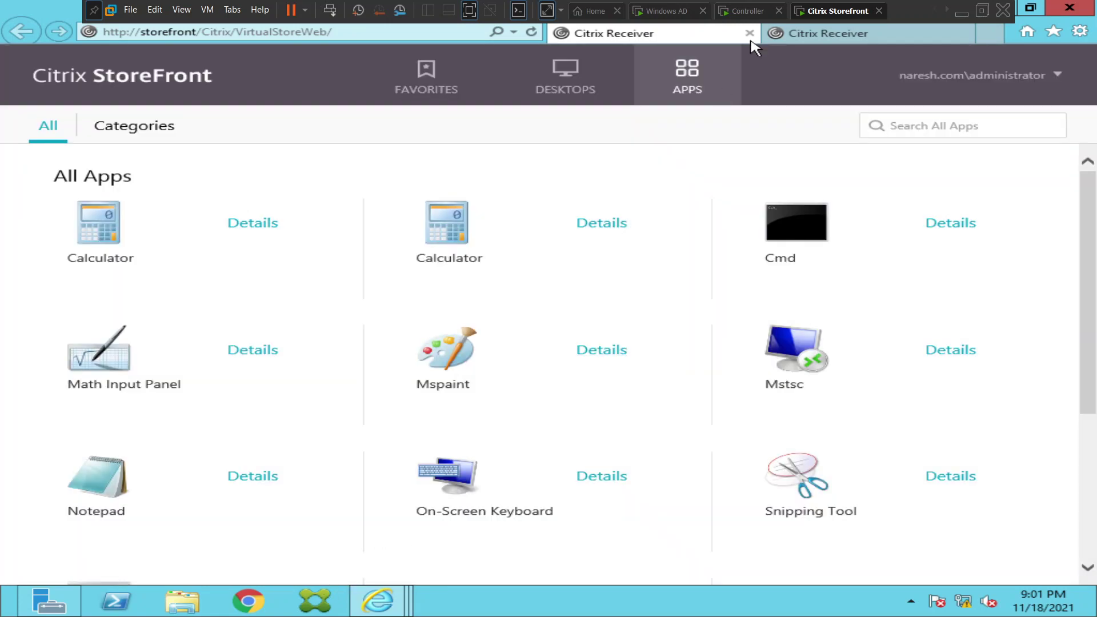
left_click(746, 12)
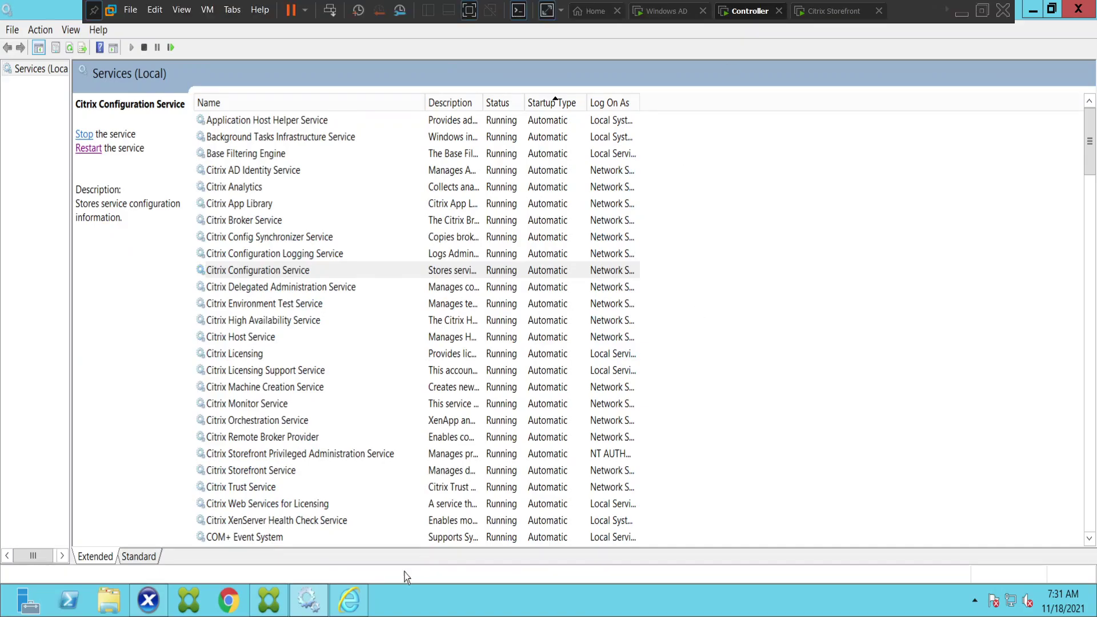
In Citrix Studio, refresh Delivery Groups and select Finance windows OS to refresh its status
left_click(268, 600)
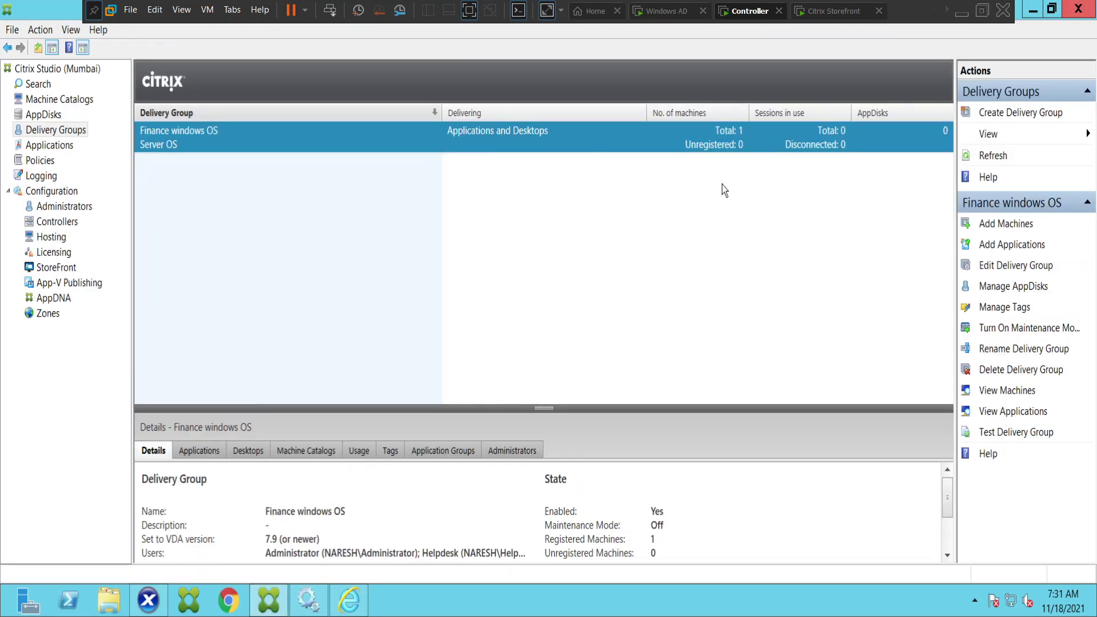
left_click(985, 157)
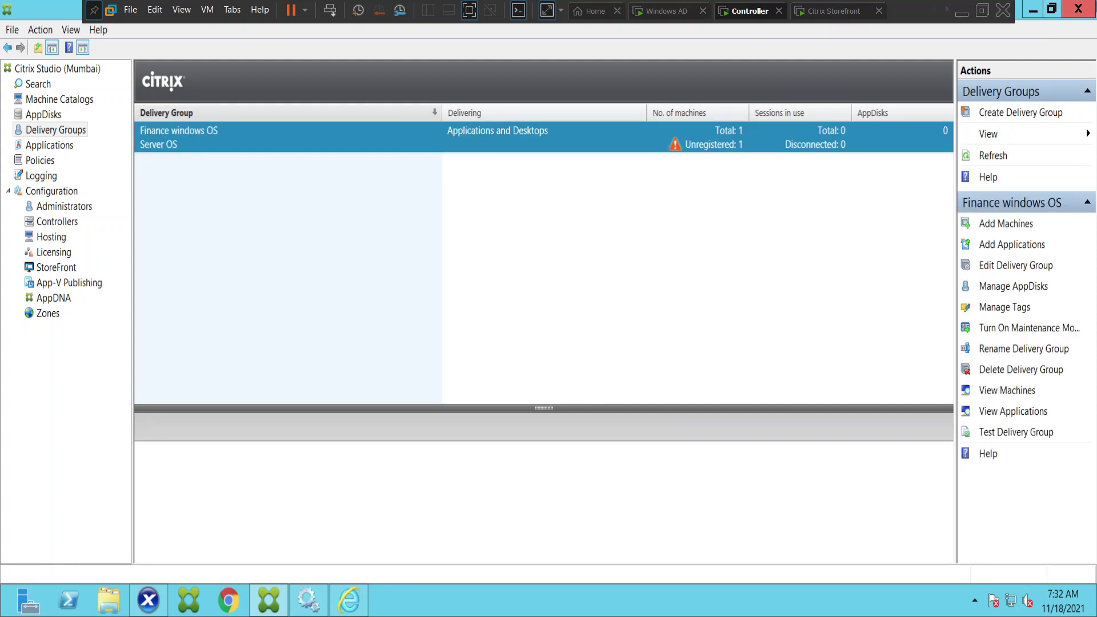
left_click(723, 150)
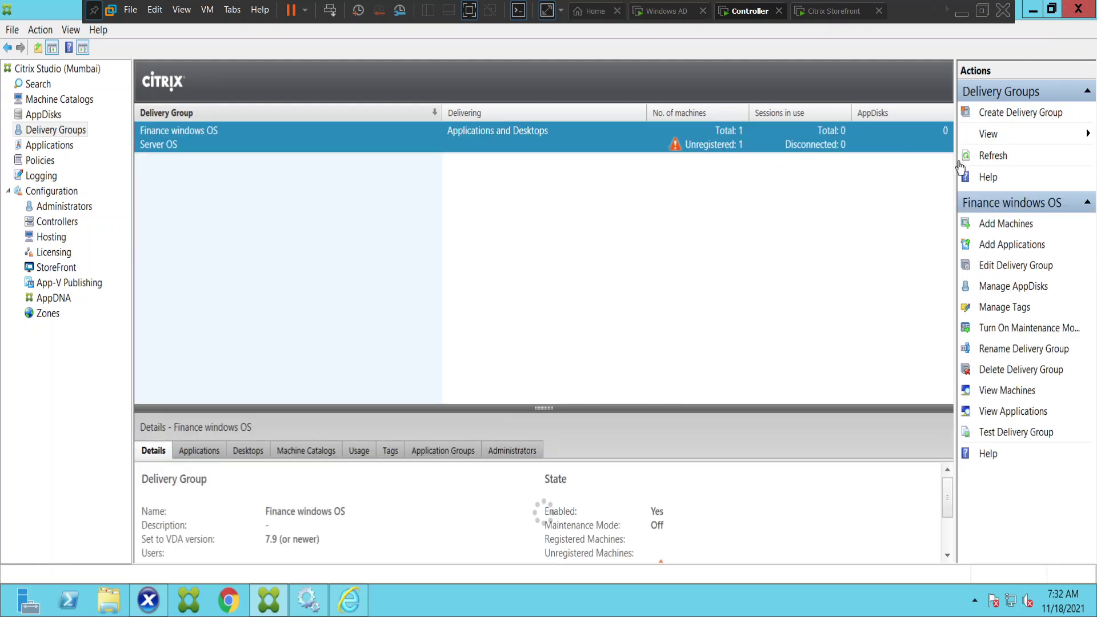
left_click(996, 159)
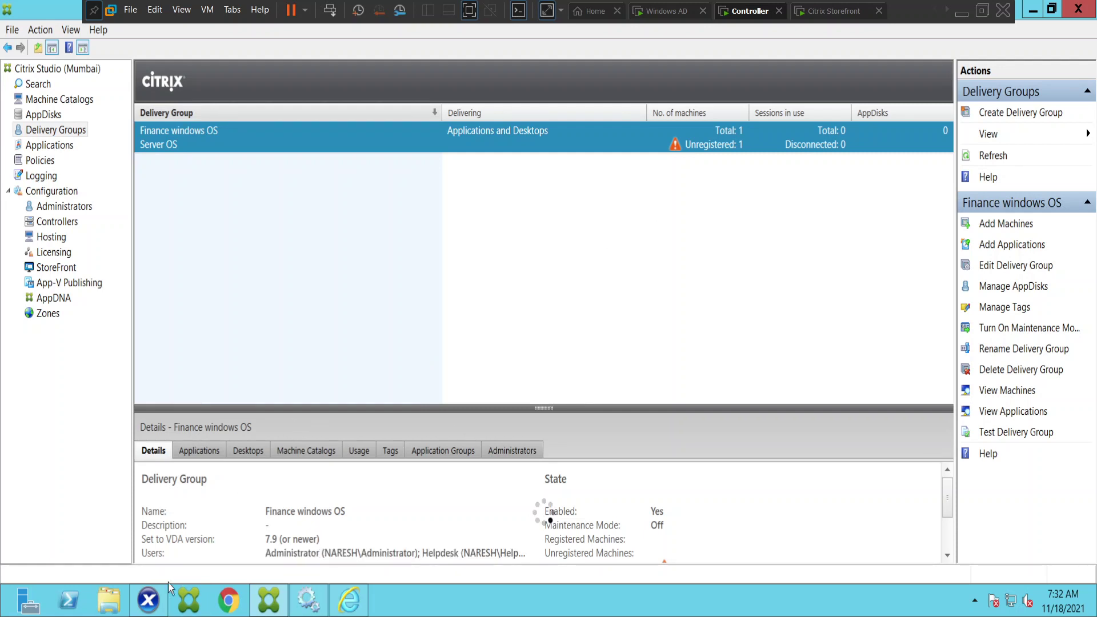
left_click(152, 613)
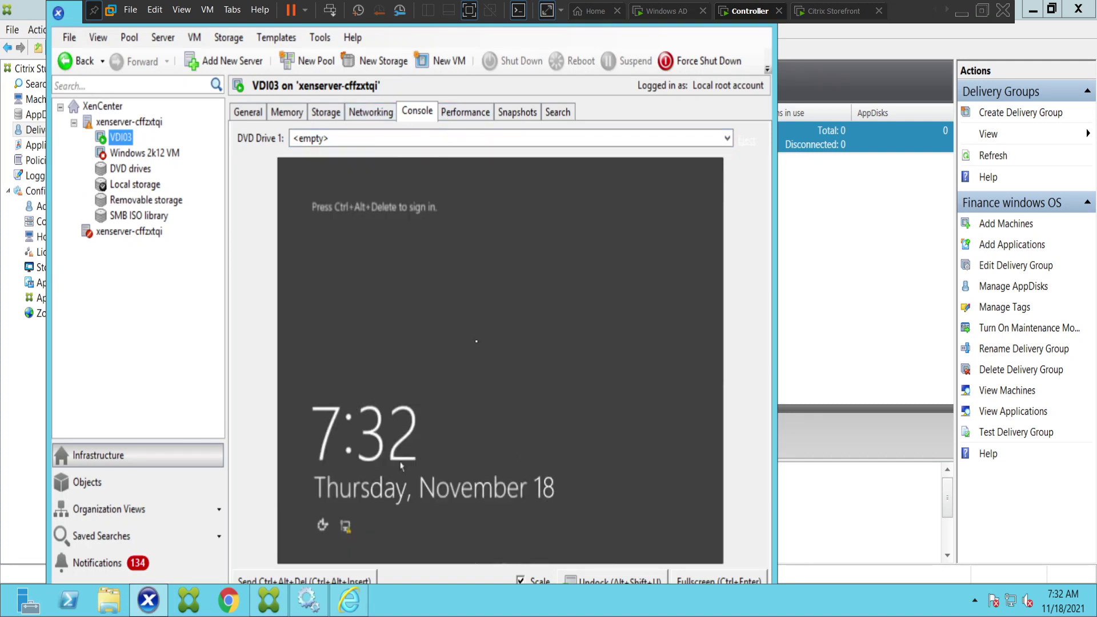
left_click(845, 511)
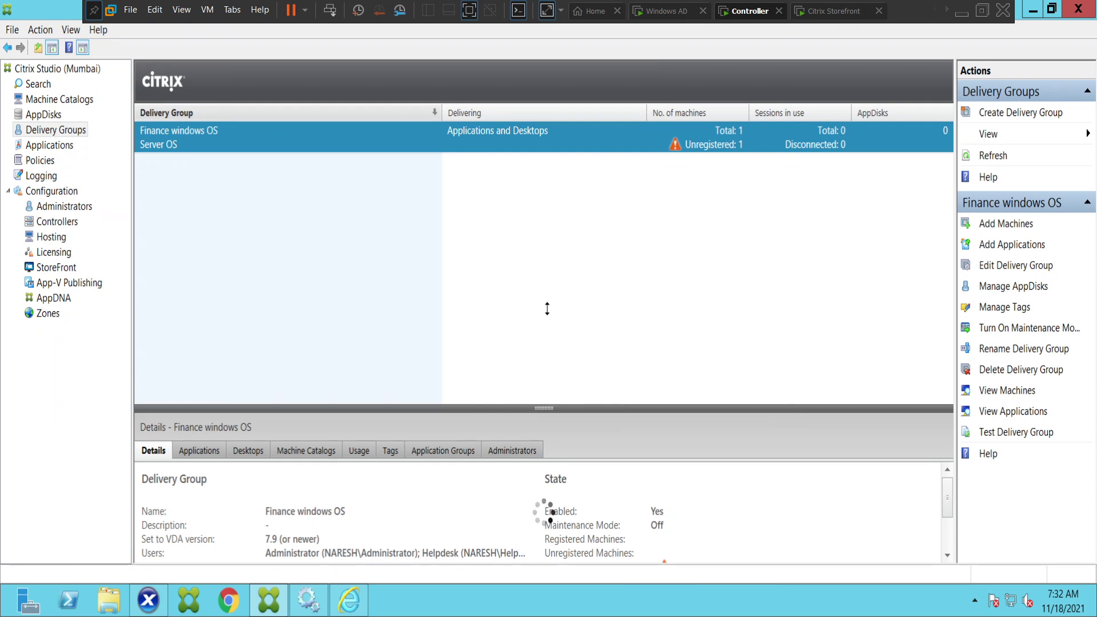
Enlarge the Finance windows OS details pane, check its Applications, then refresh the group's details
left_click_drag(550, 274, 550, 273)
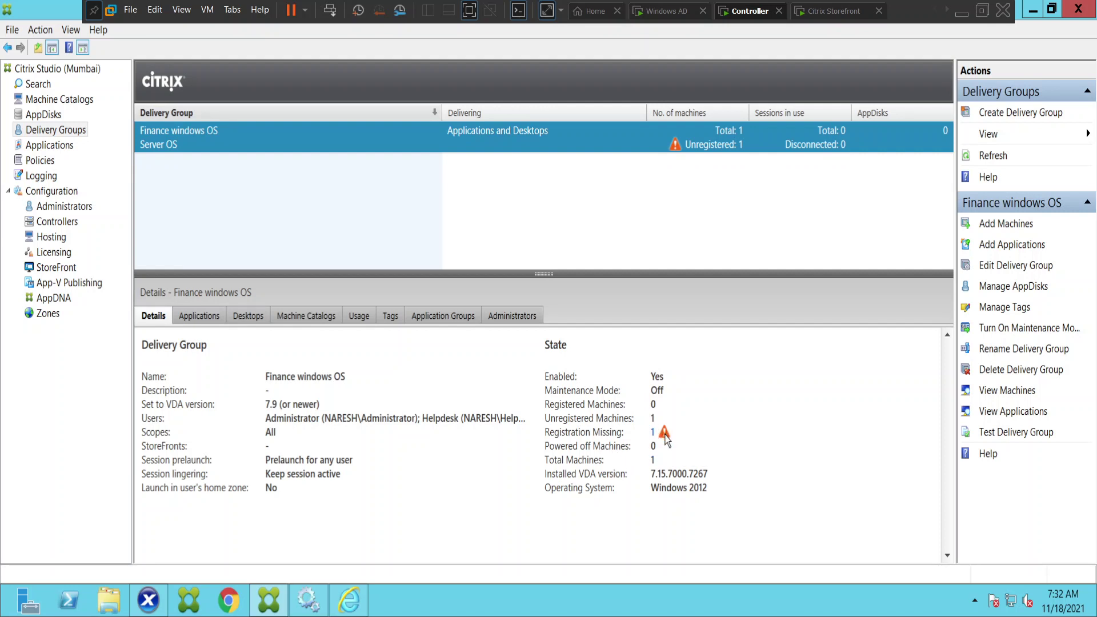
mouse_move(667, 441)
left_click(199, 316)
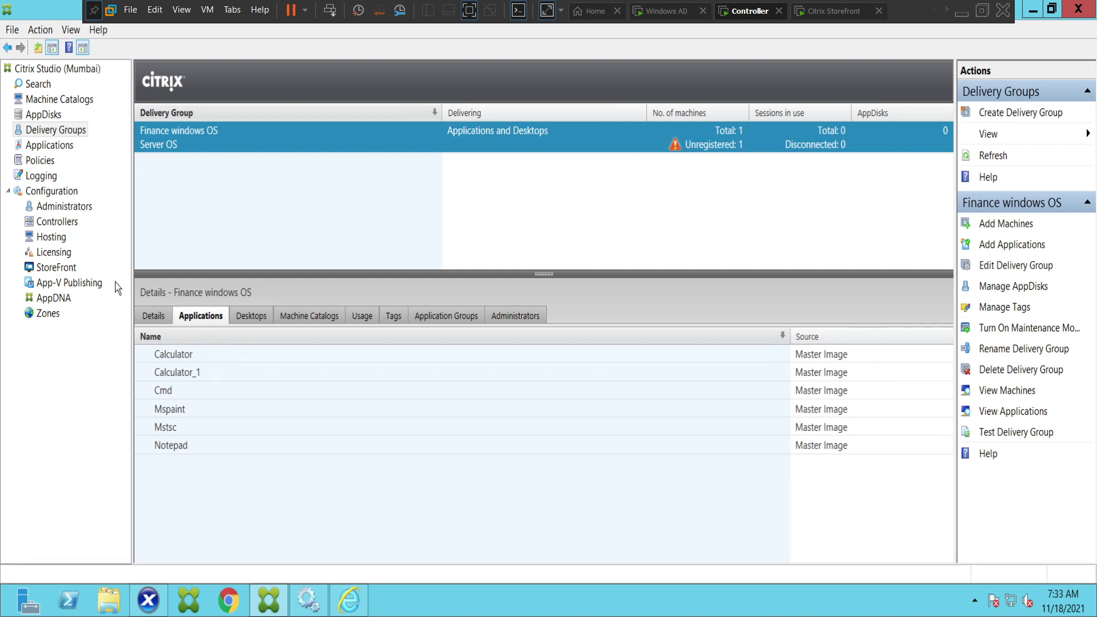
left_click(158, 319)
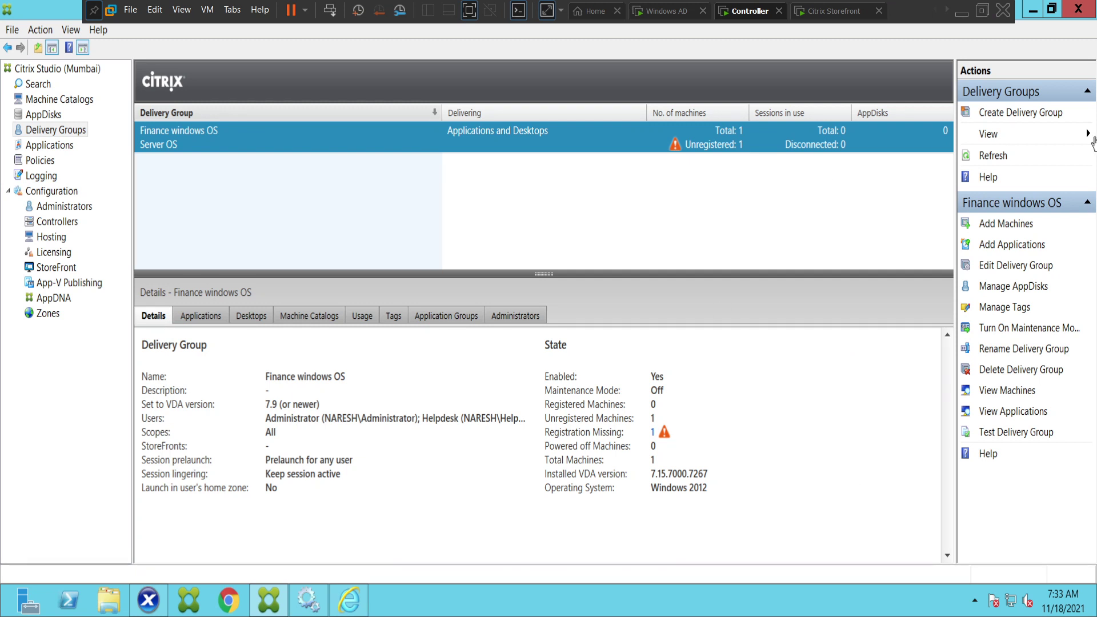
left_click(994, 157)
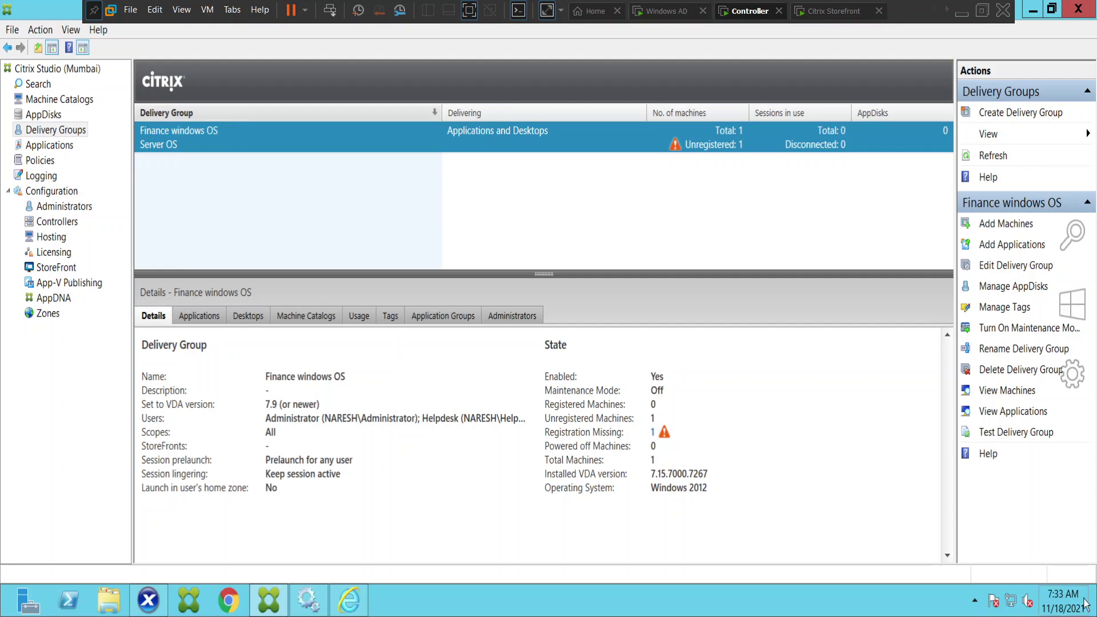
Launch Command Prompt by searching 'cmd' and run 'ping vdi03.naresh.com -t'
mouse_move(1073, 318)
left_click(1068, 245)
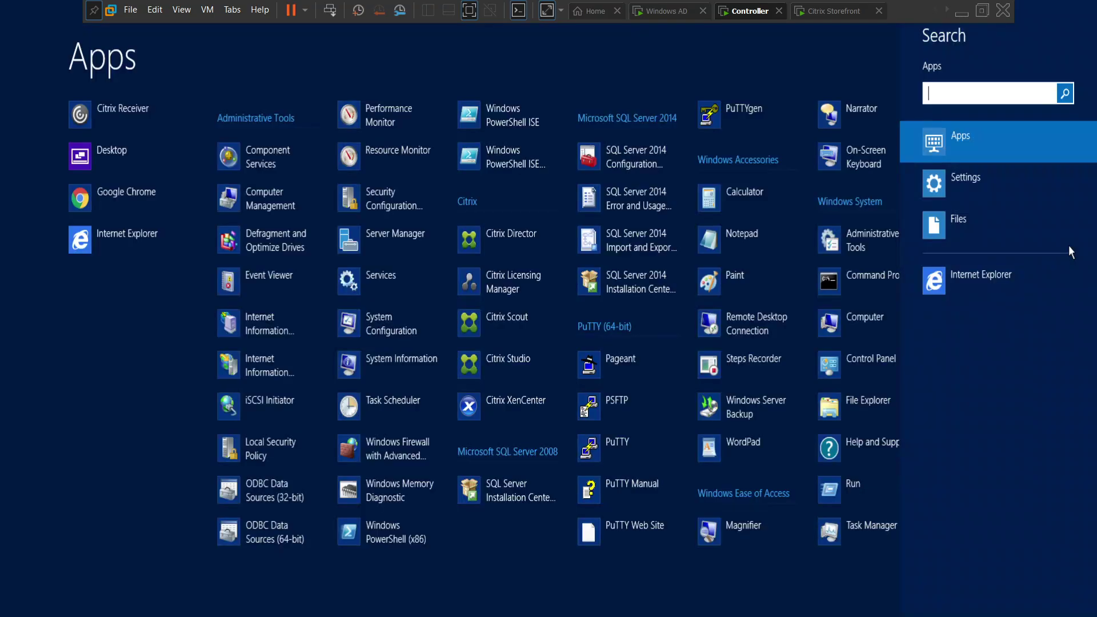
type("cmd")
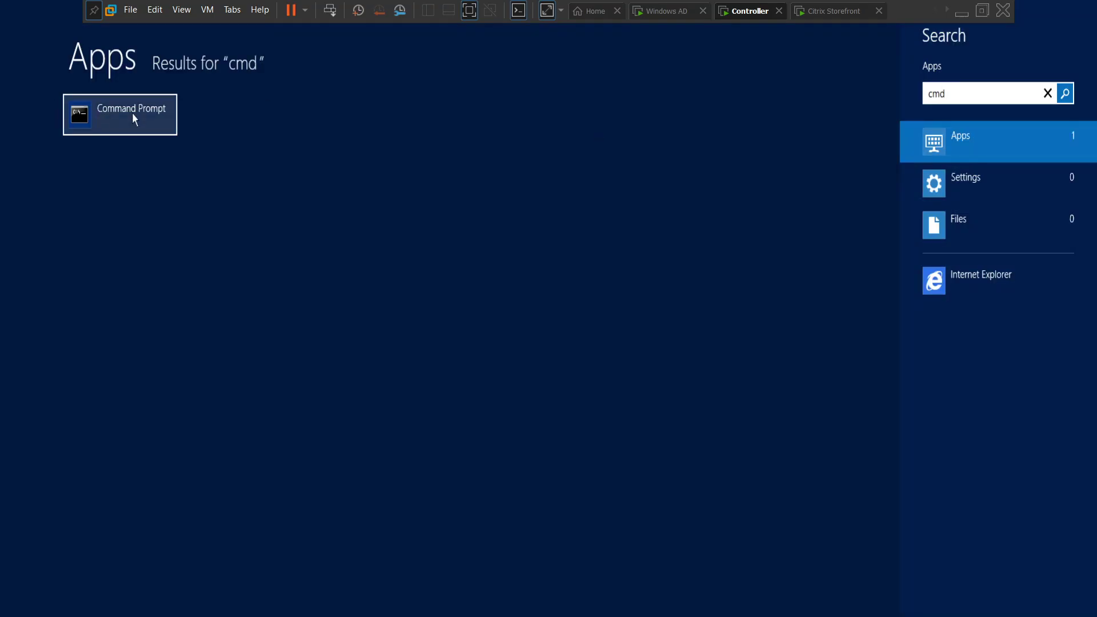
left_click(132, 113)
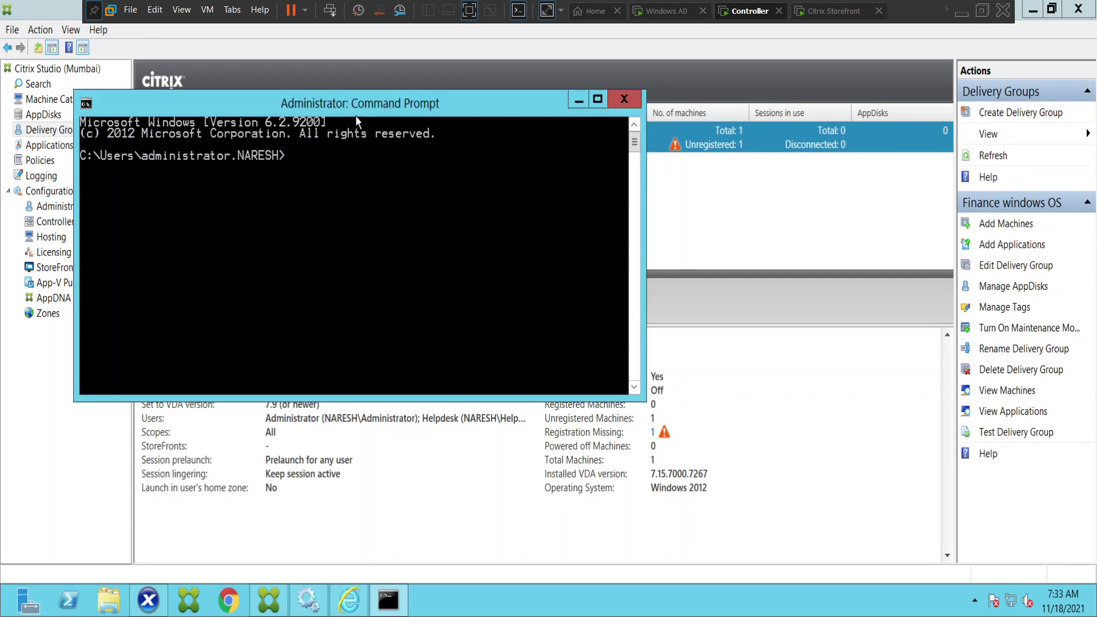
left_click_drag(327, 109, 569, 266)
type("p")
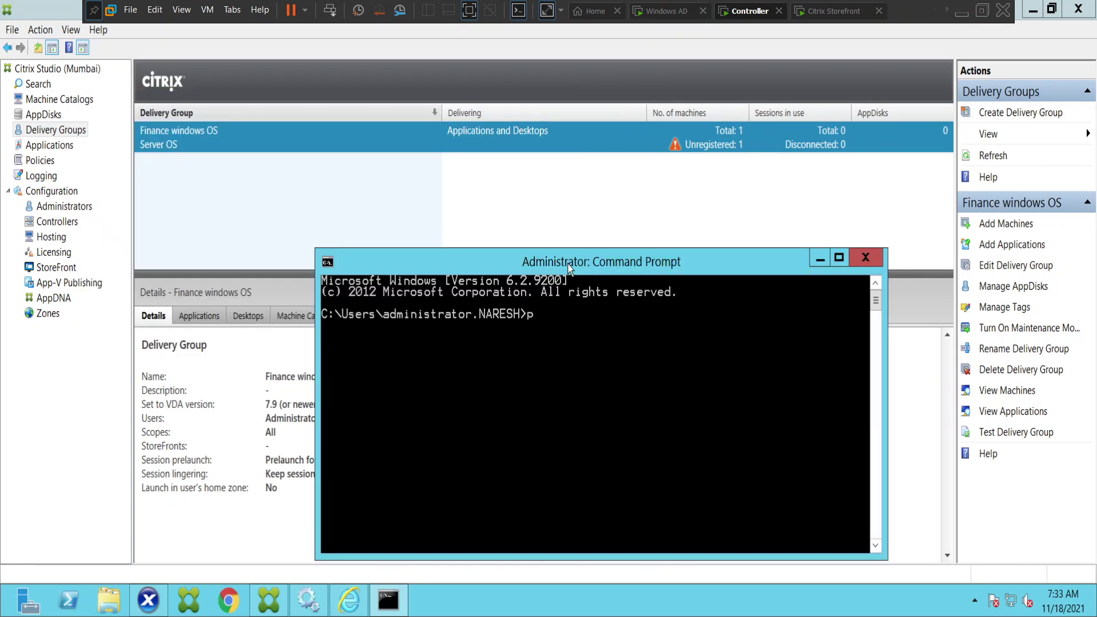
type("ing vdi03.naresh.com")
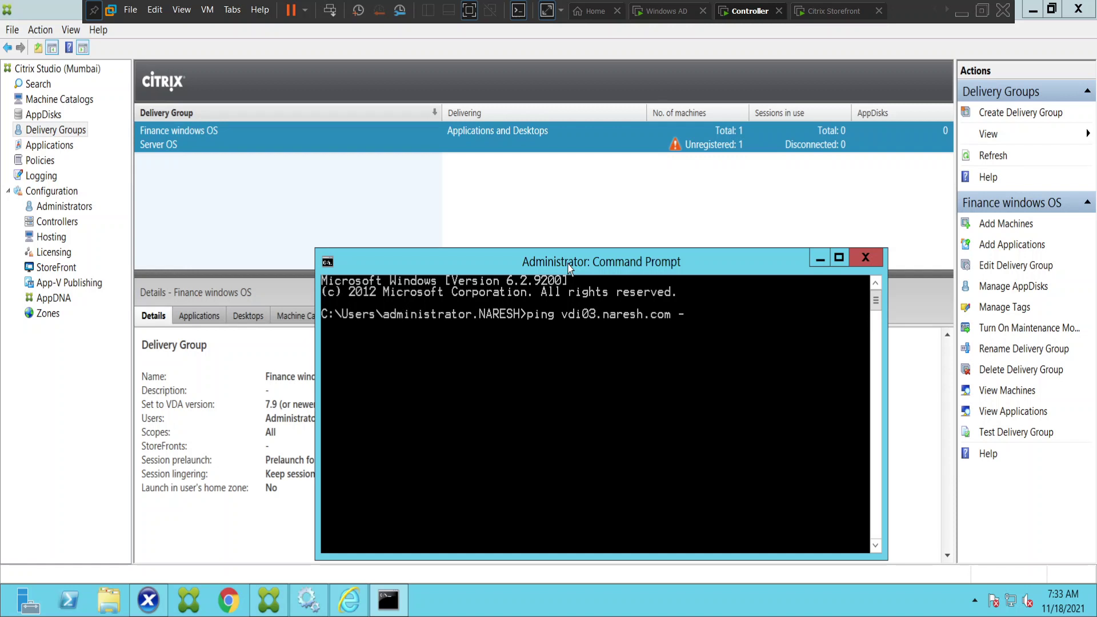
type(" -t")
key("Return")
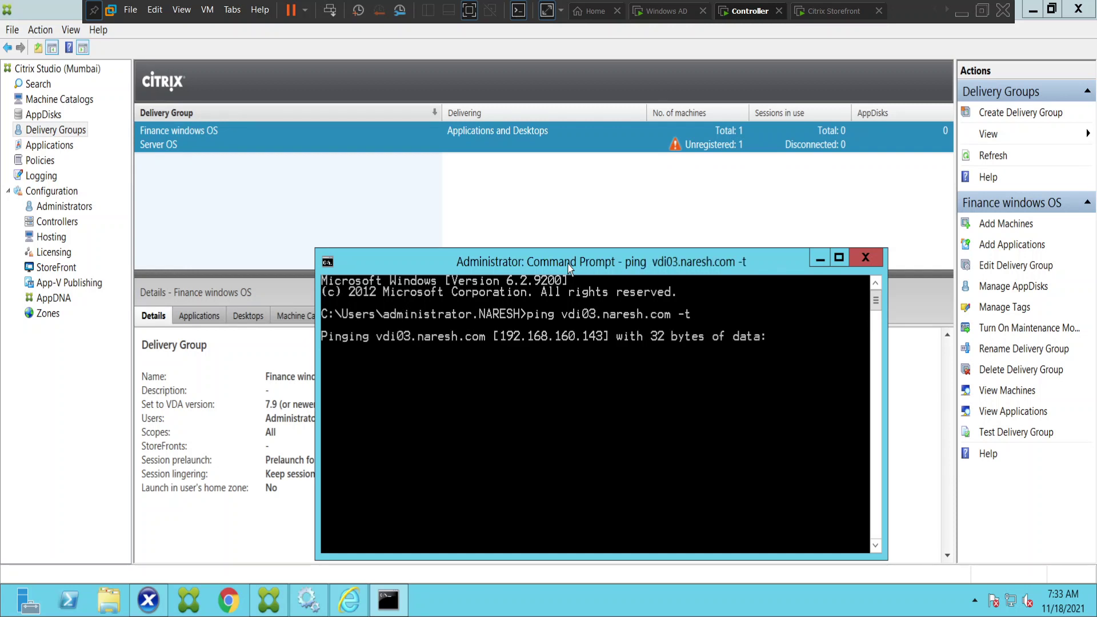
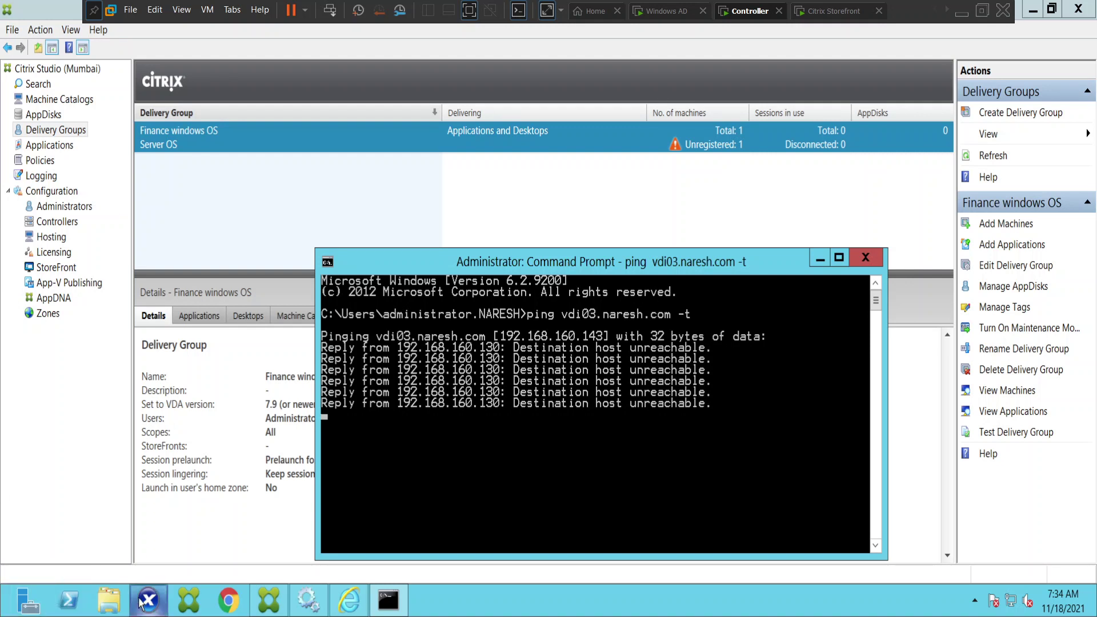
Switch to XenCenter to view the VDI03 console
left_click(159, 604)
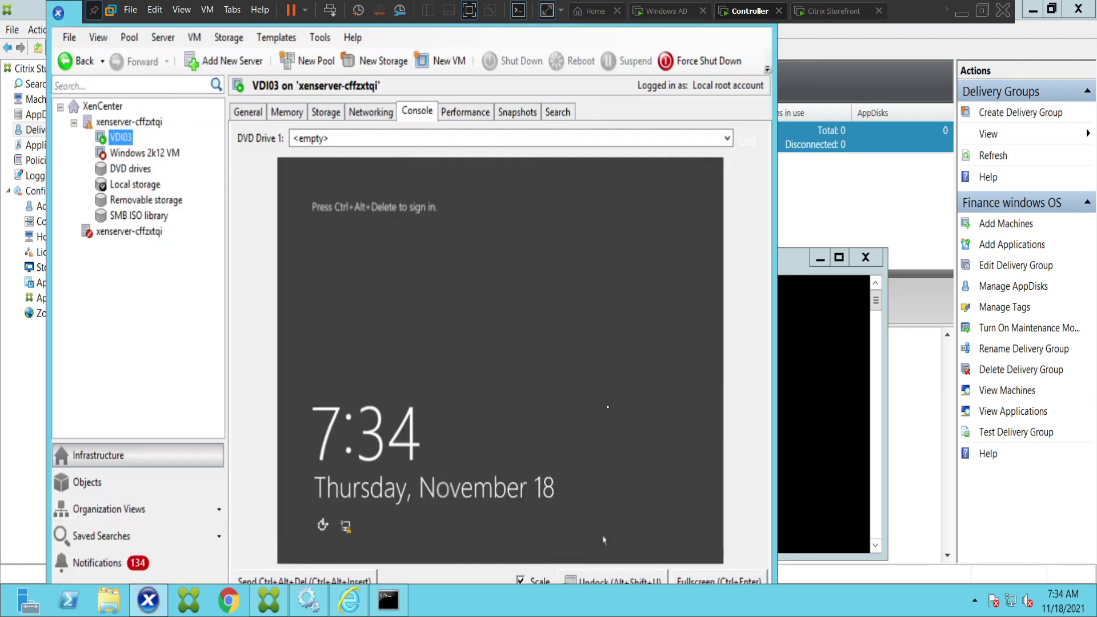
After checking VDI03's console, return to Citrix Studio's Finance windows OS delivery group view
left_click(863, 50)
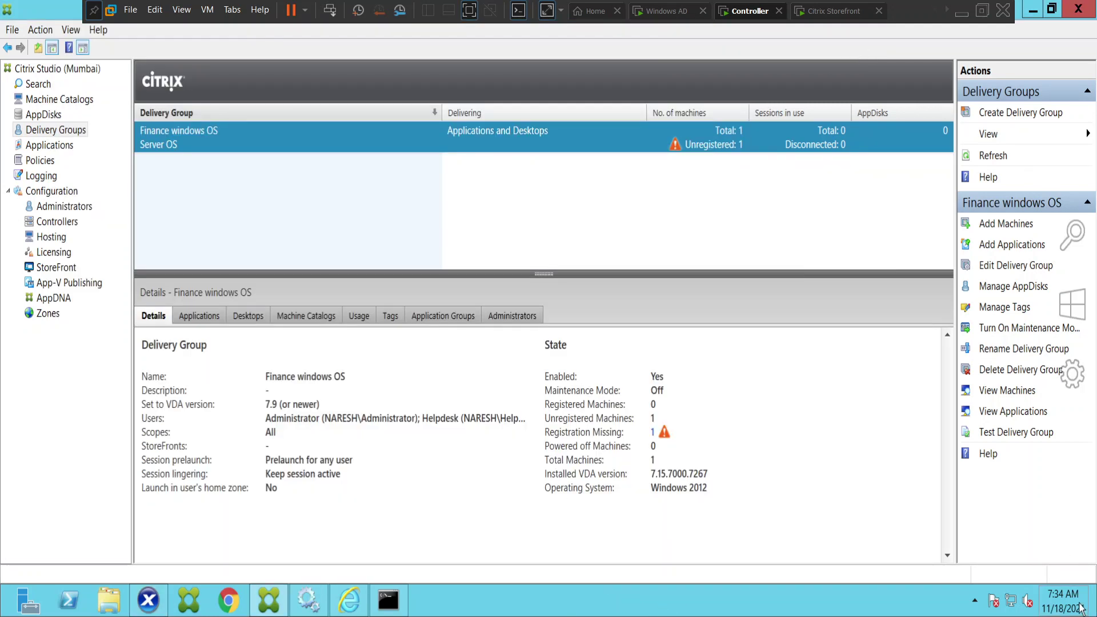
mouse_move(1054, 267)
left_click(1067, 246)
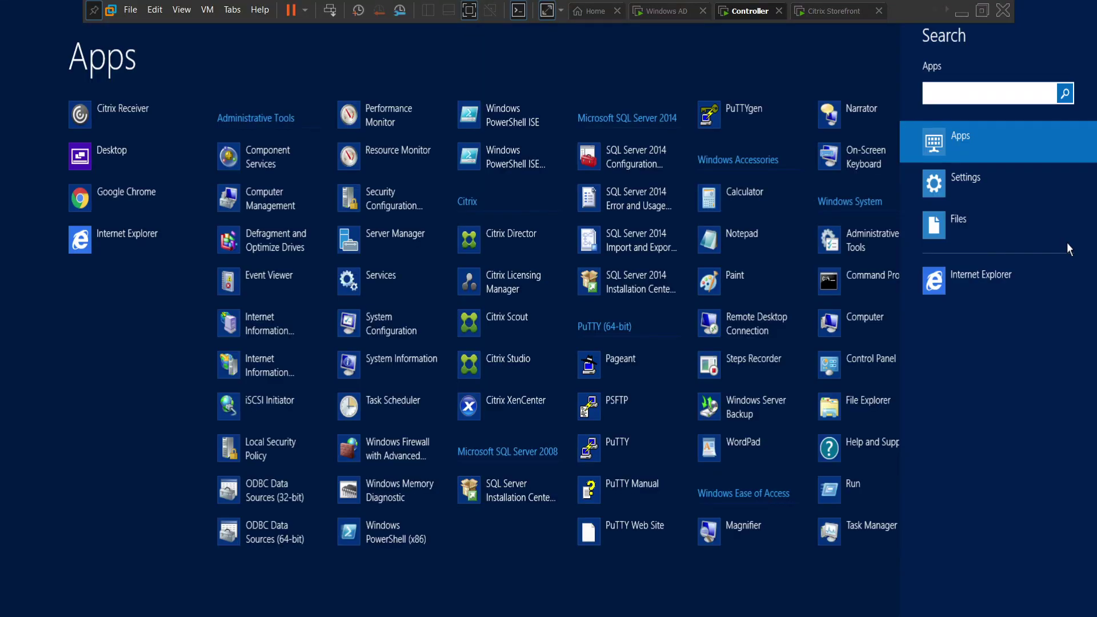
Open firewall.cpl, confirm the domain network firewall is Off, then close Windows Firewall
type("firewall.cpl")
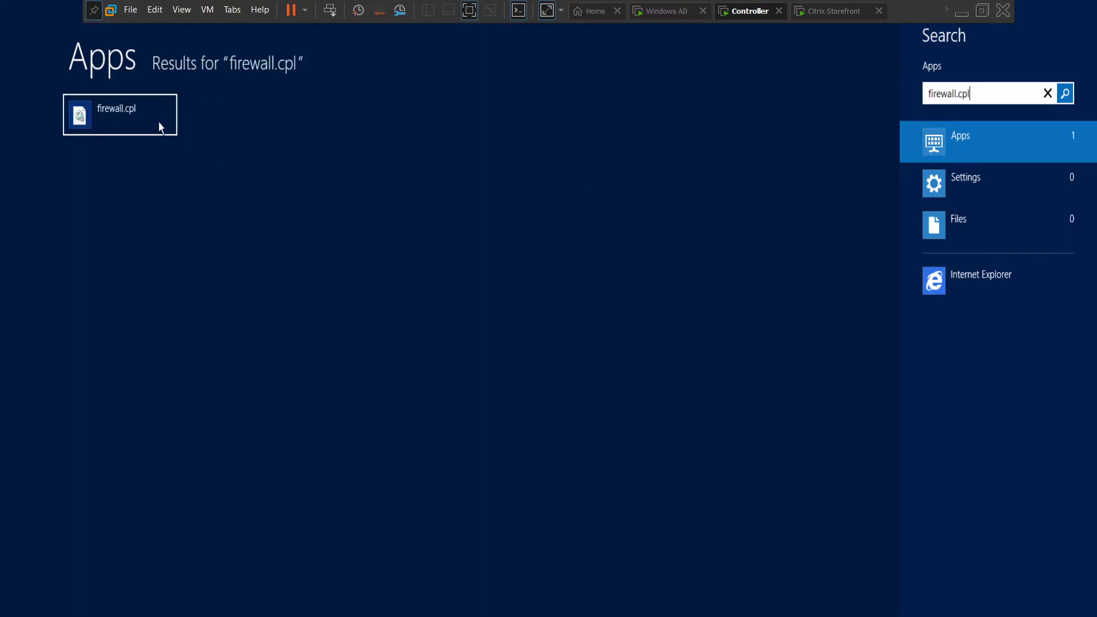
left_click(159, 121)
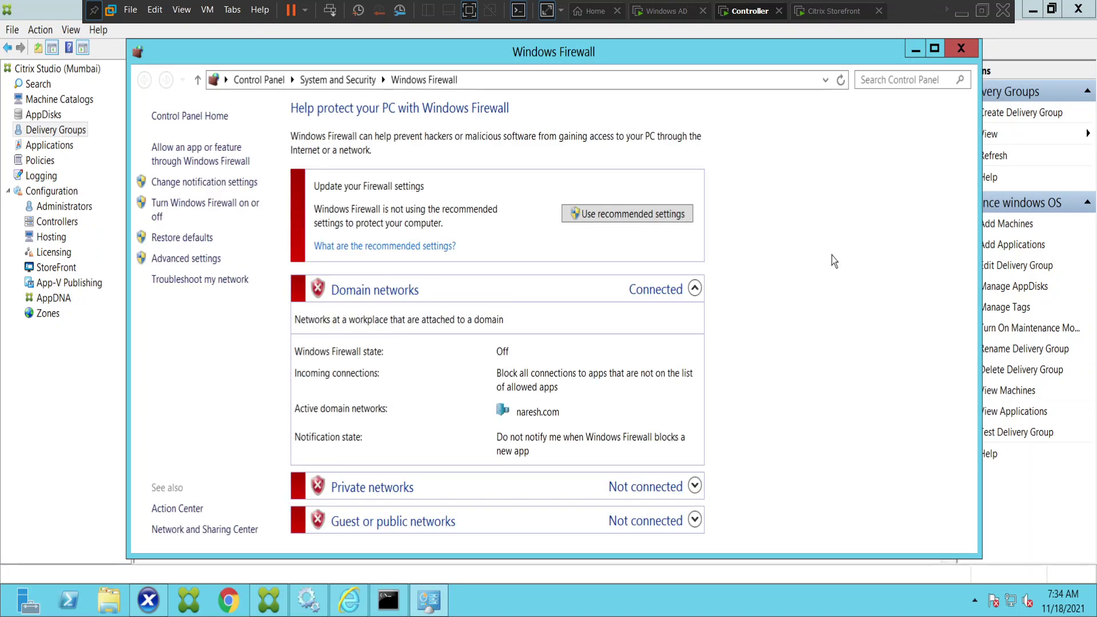
left_click(962, 50)
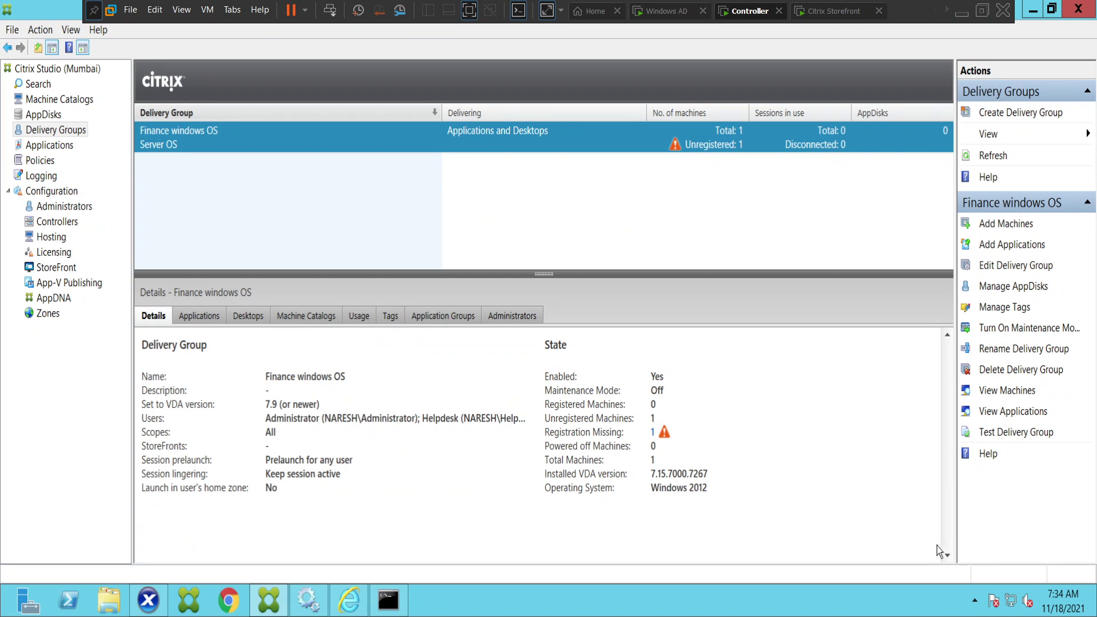
Launch mstsc, try connecting to 192.168.160.244, cancel, and clear the computer address
mouse_move(1094, 614)
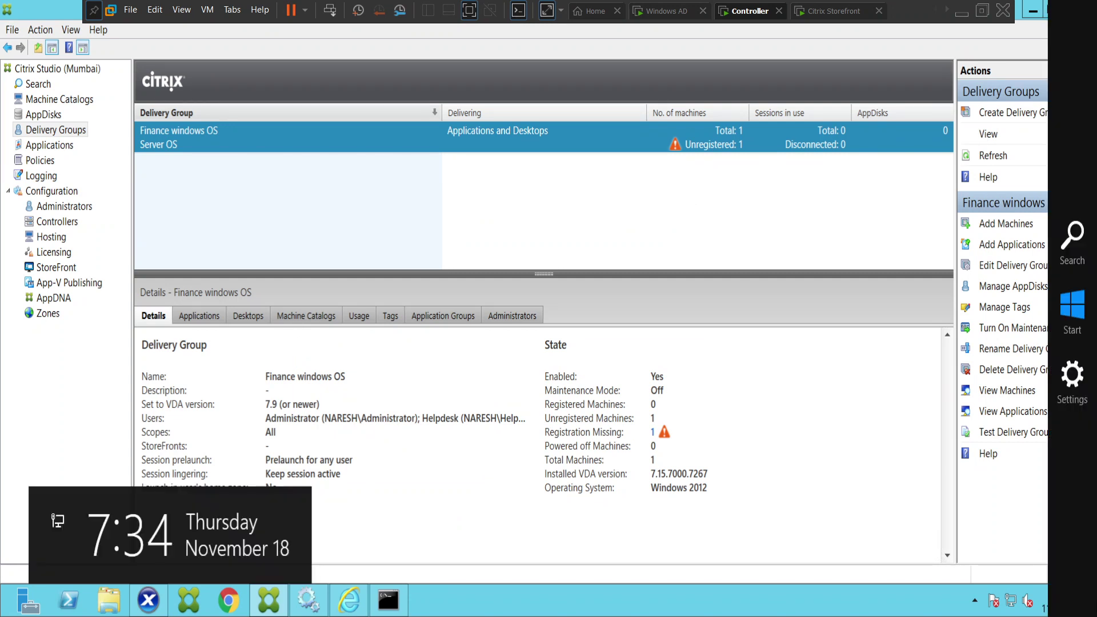
left_click(1073, 240)
type("mstsc")
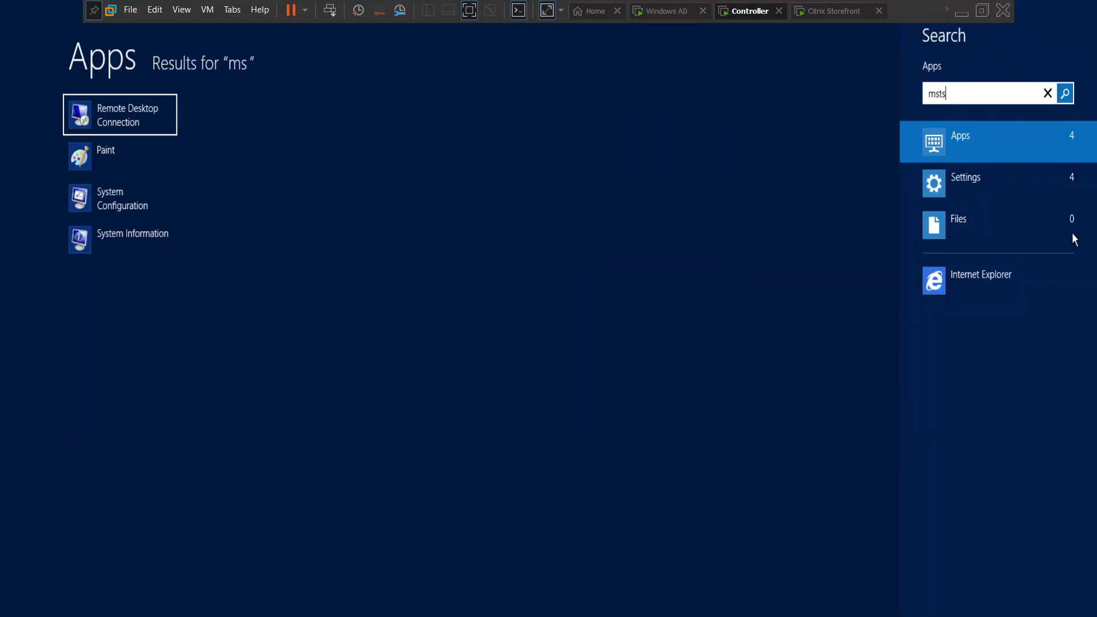
left_click(120, 115)
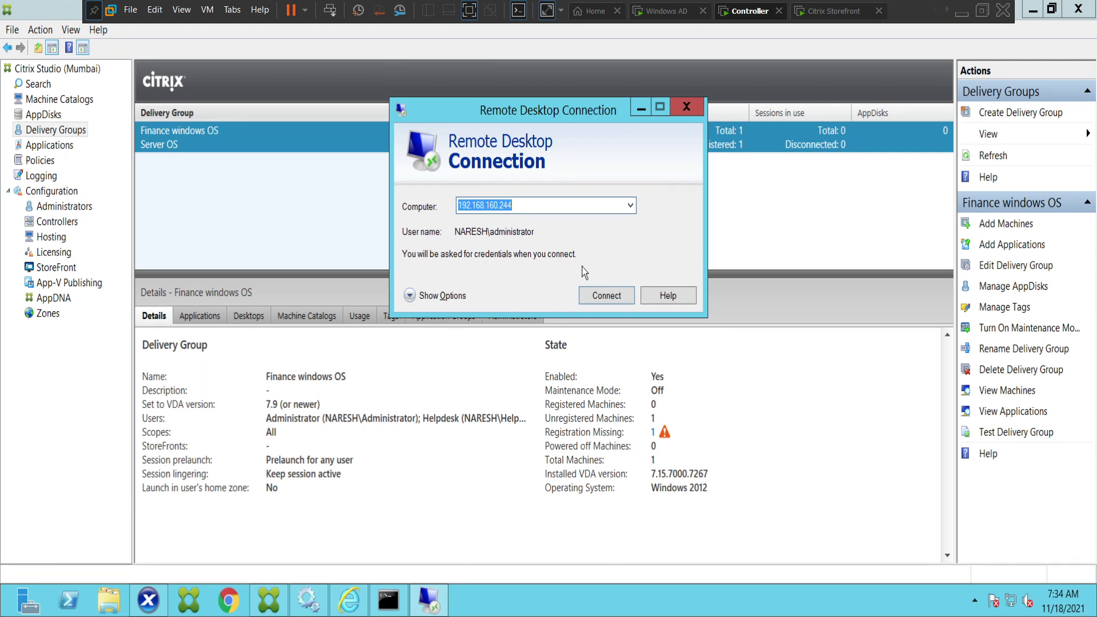
left_click(608, 304)
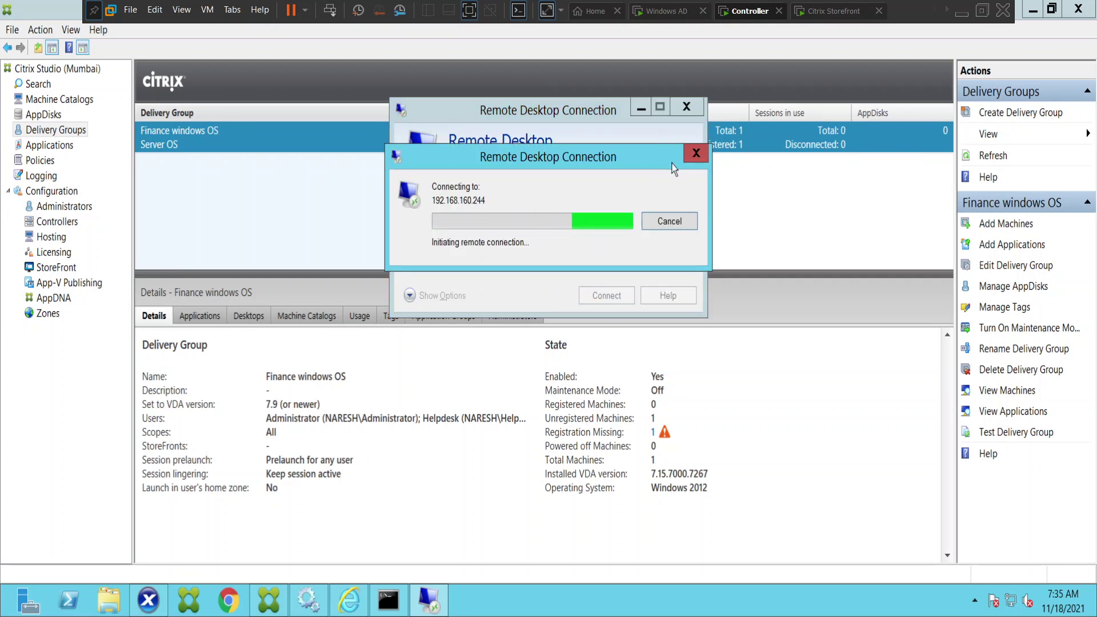
left_click(669, 222)
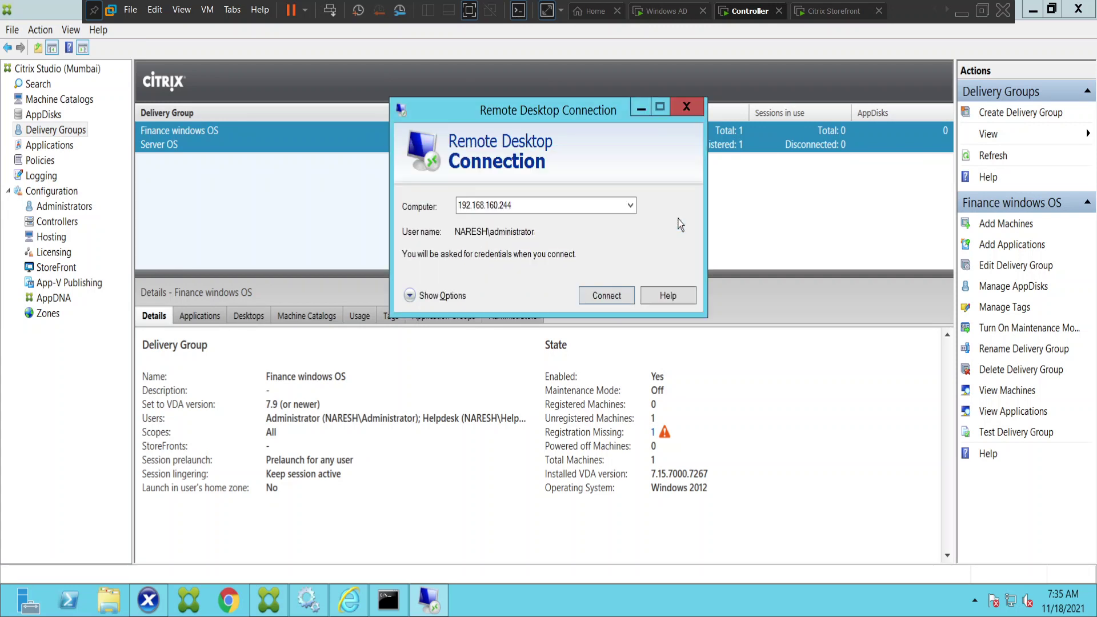
double_click(543, 203)
key("BackSpace")
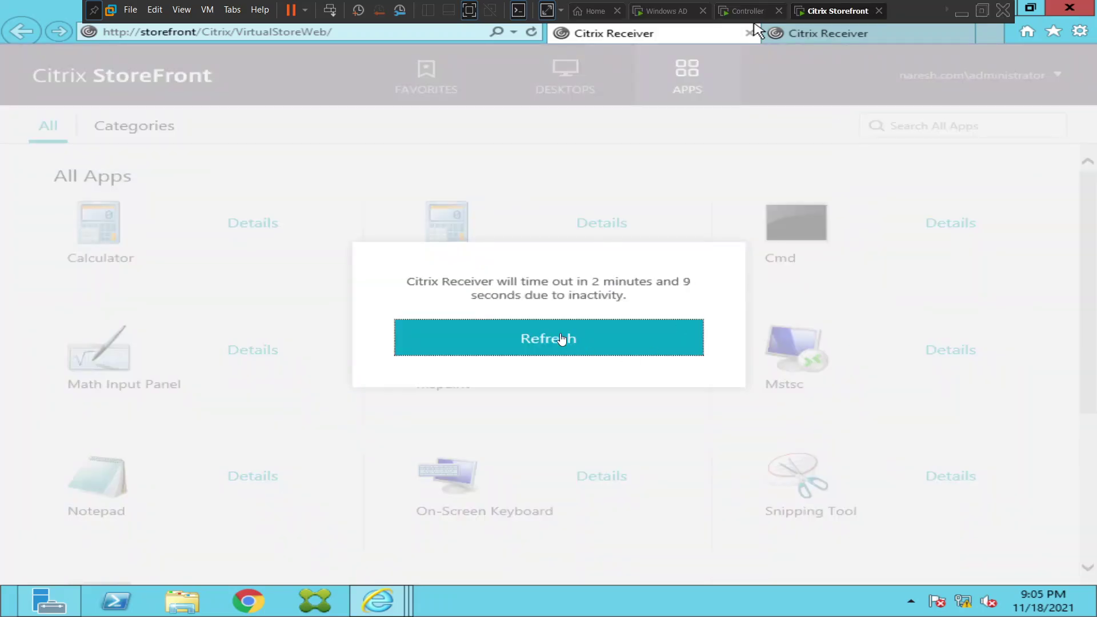
On the controller, change the saved computer VDI01 to VDI03, attempt the connection, then cancel
left_click(562, 339)
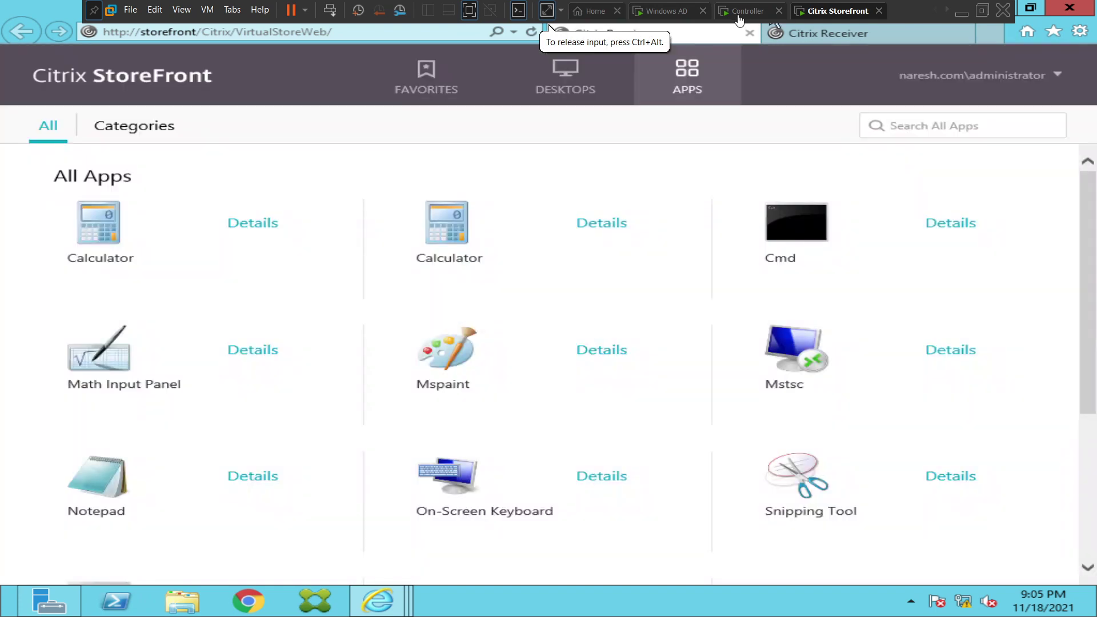
left_click(738, 20)
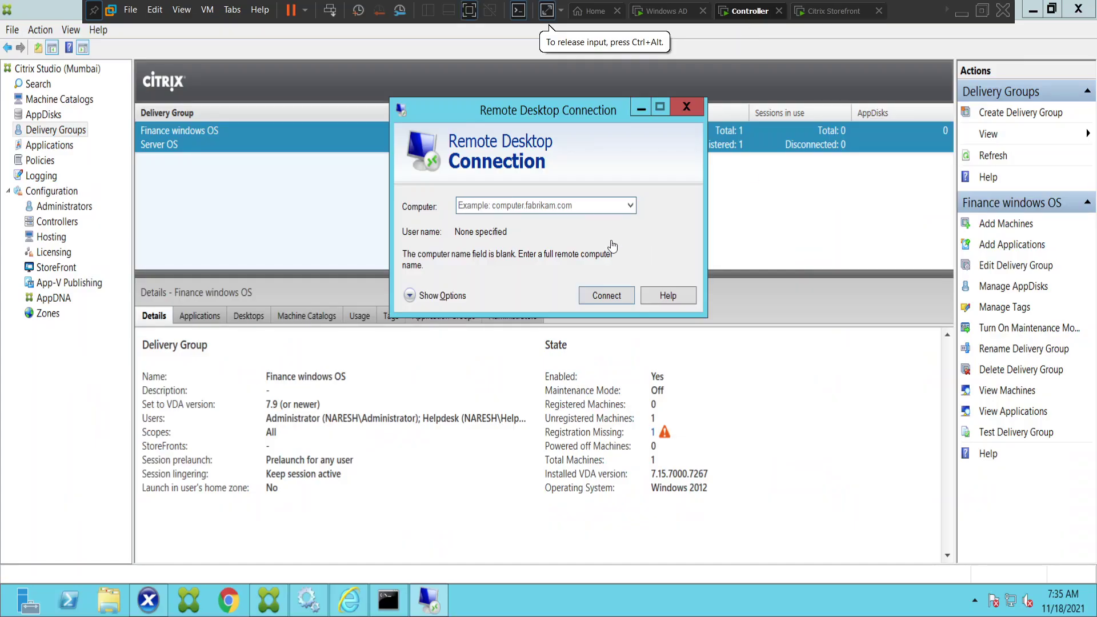
left_click(631, 205)
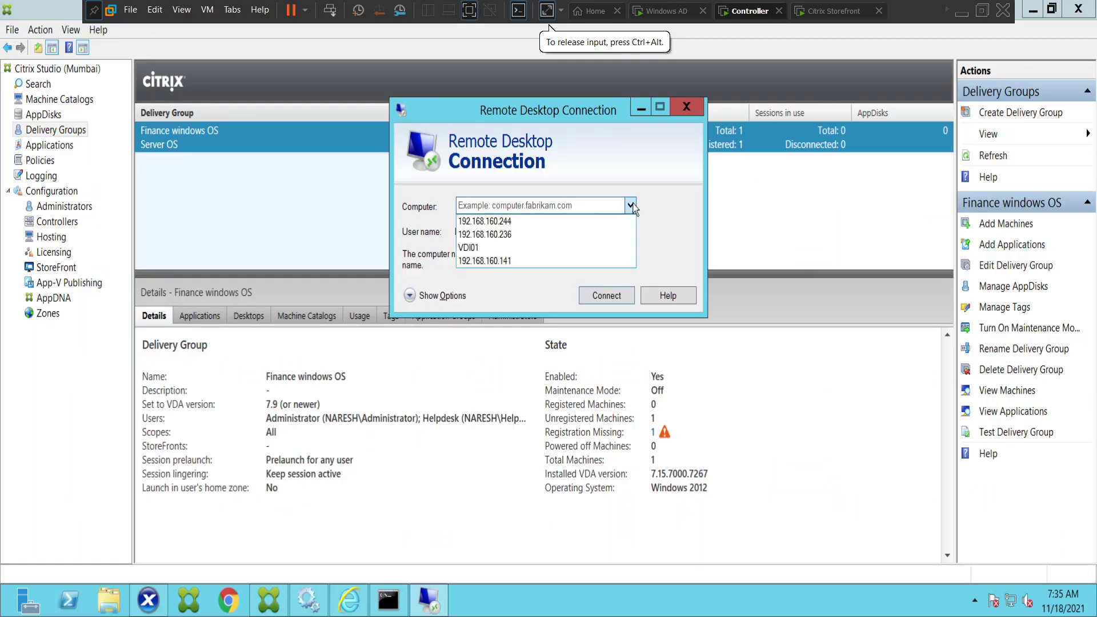
left_click(486, 247)
left_click(499, 203)
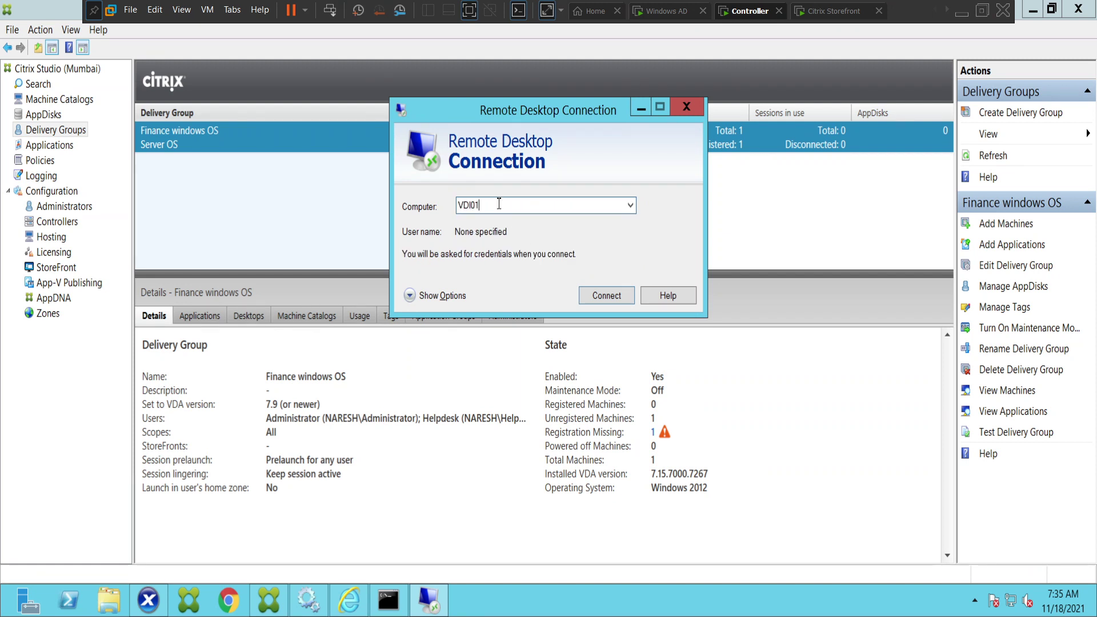
key("BackSpace")
type("3")
left_click(606, 297)
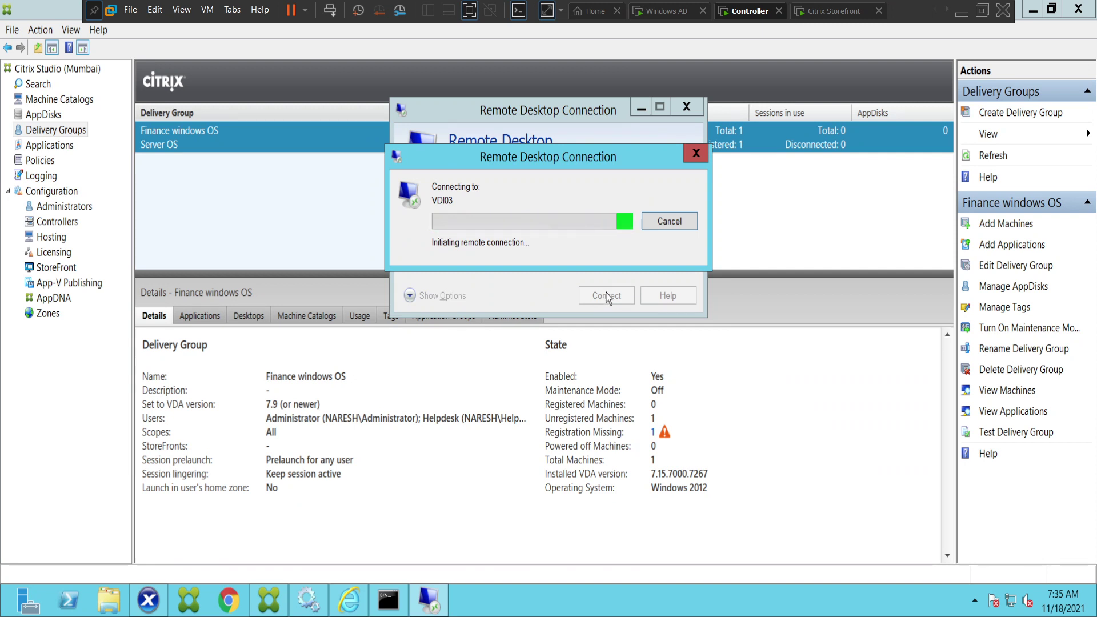
left_click(679, 222)
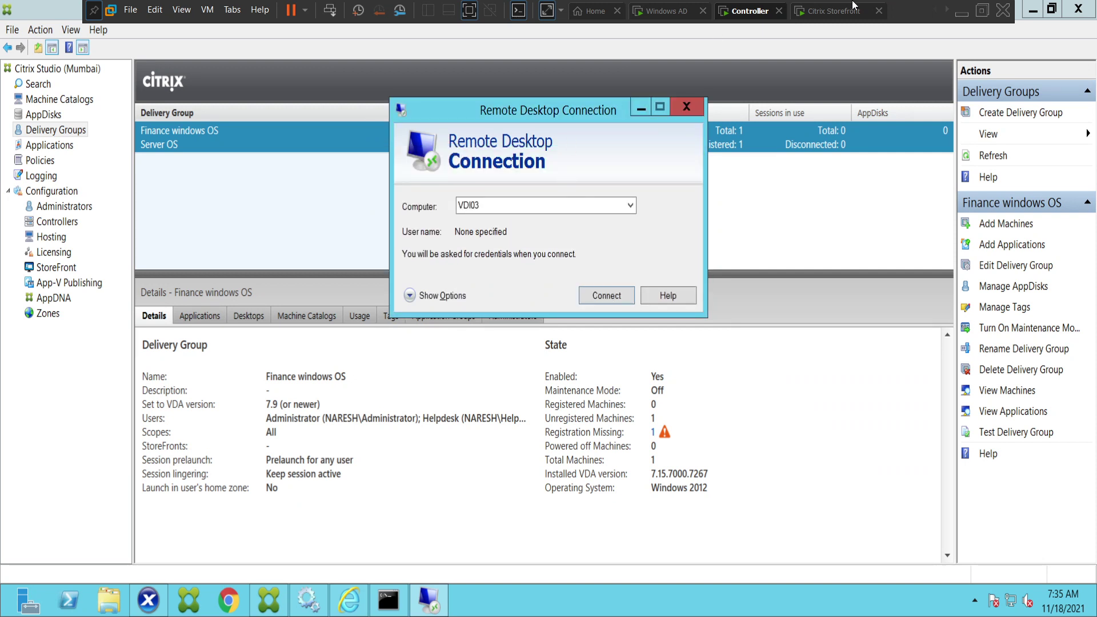
left_click(839, 19)
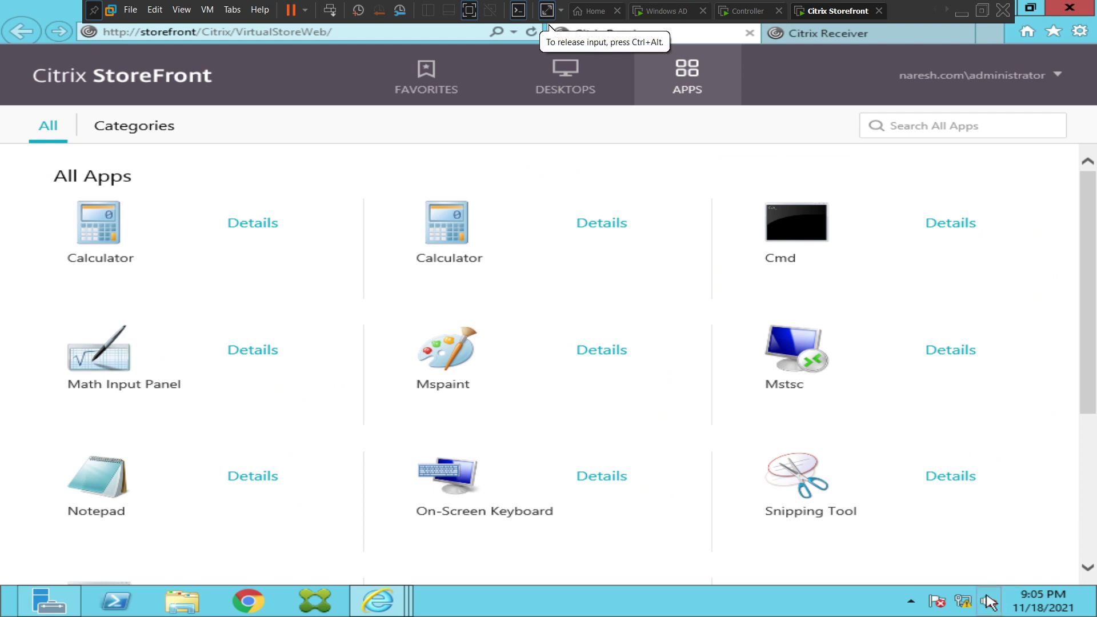
Connect via mstsc to 192.168.160.203 with the administrator password, permanently trusting VDI03's certificate
mouse_move(1095, 615)
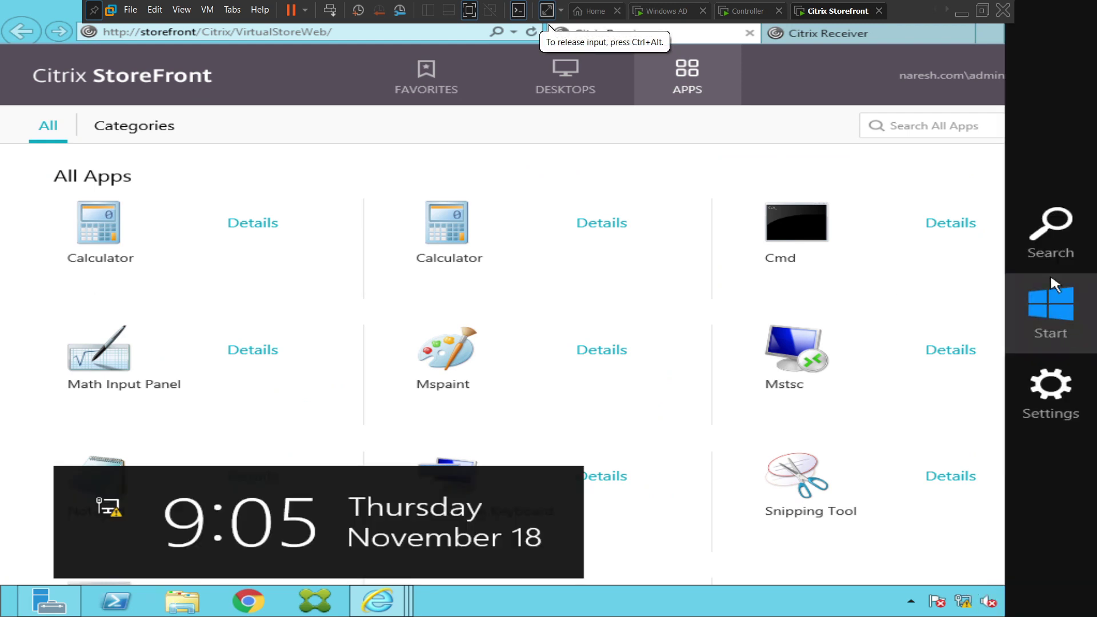
left_click(1046, 235)
type("mstsc")
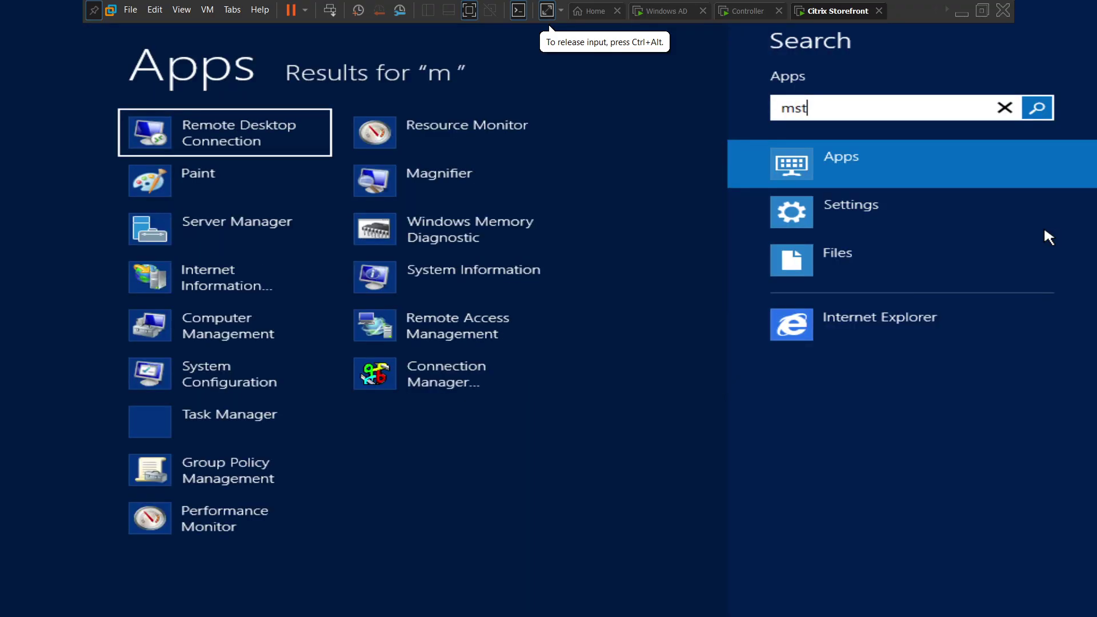
left_click(218, 148)
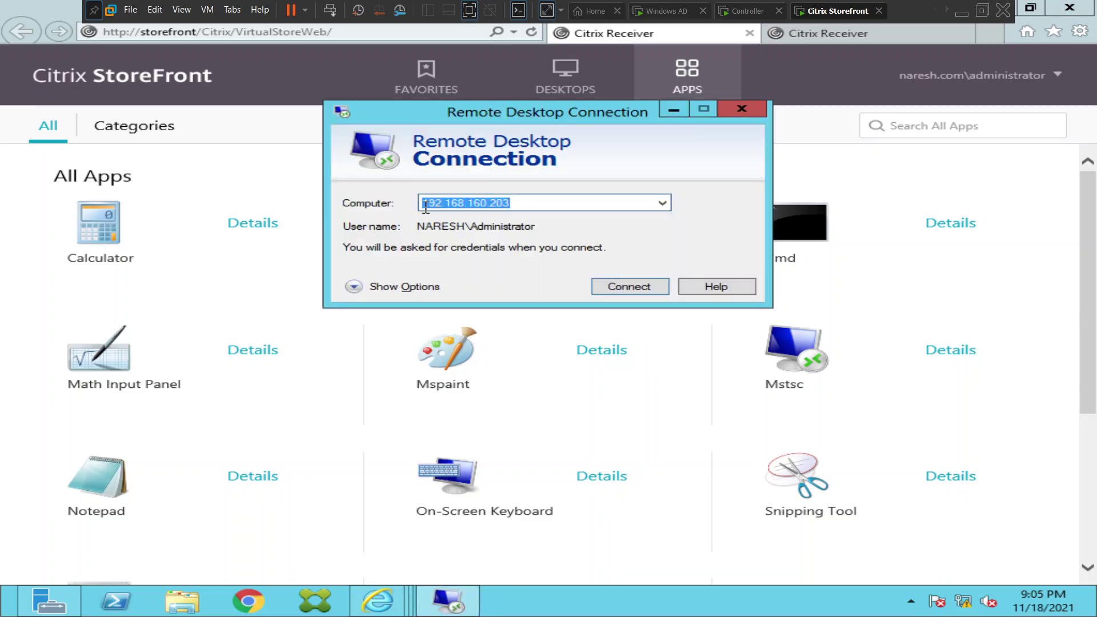
left_click(642, 287)
left_click(489, 175)
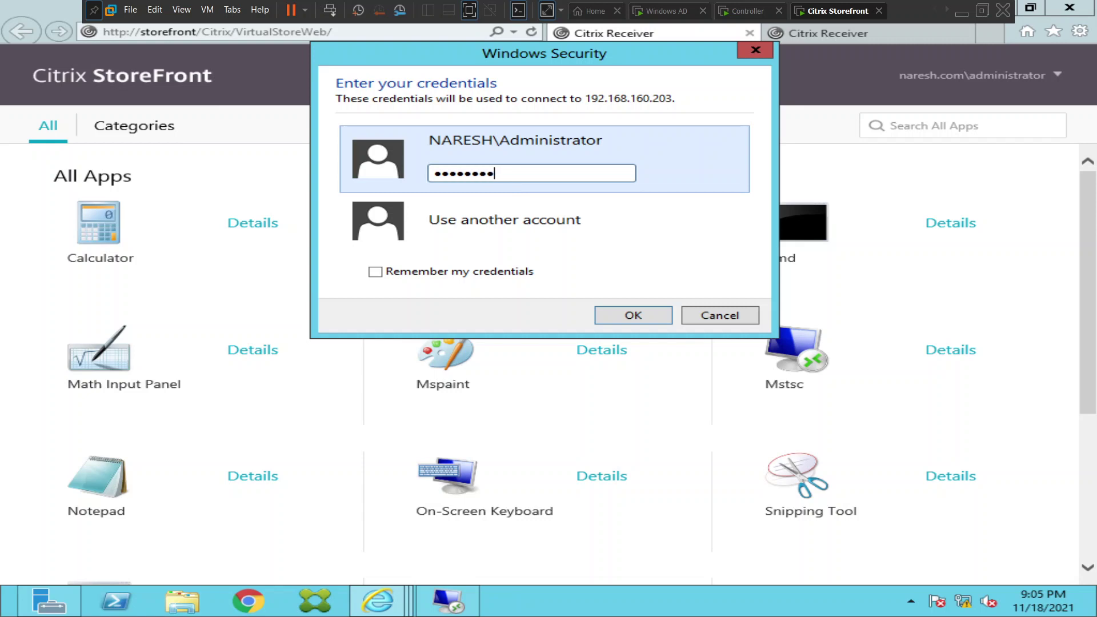
key("Return")
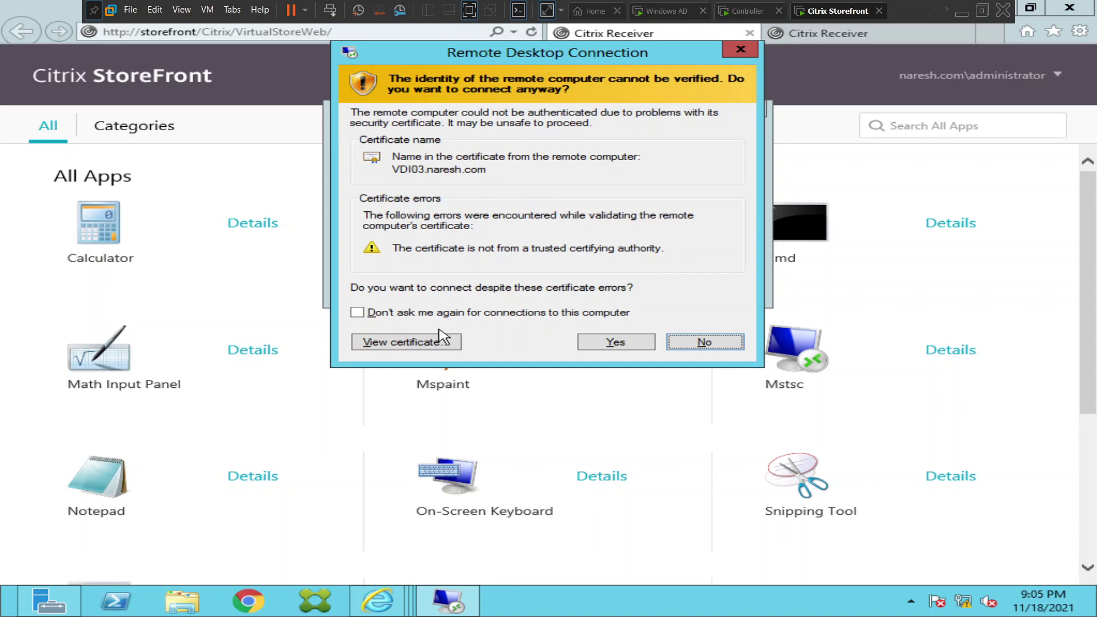
left_click(356, 313)
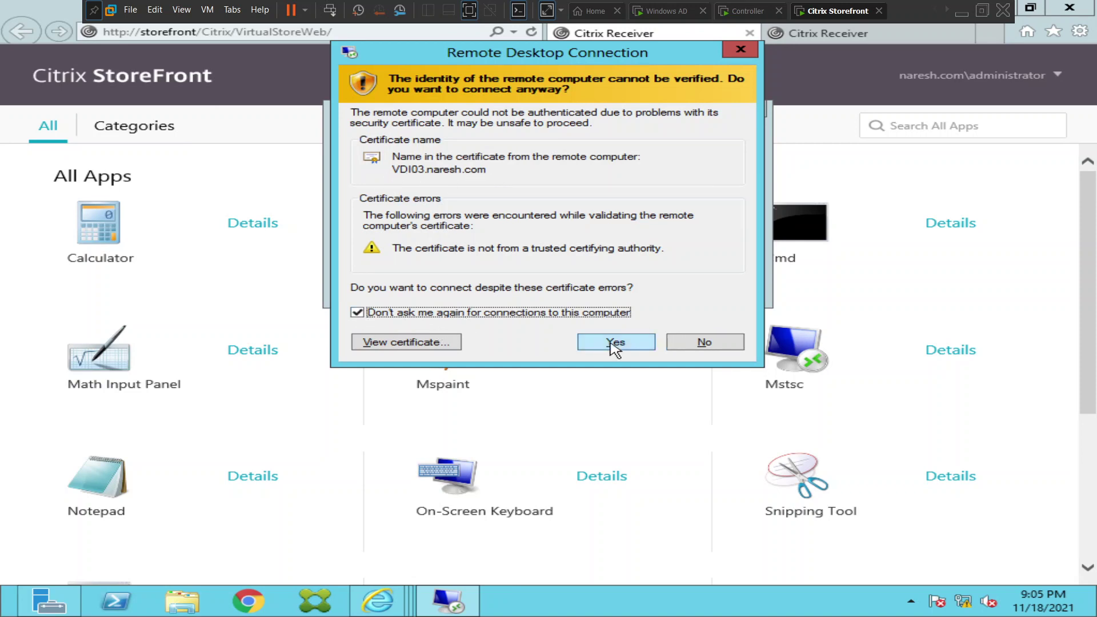
left_click(612, 342)
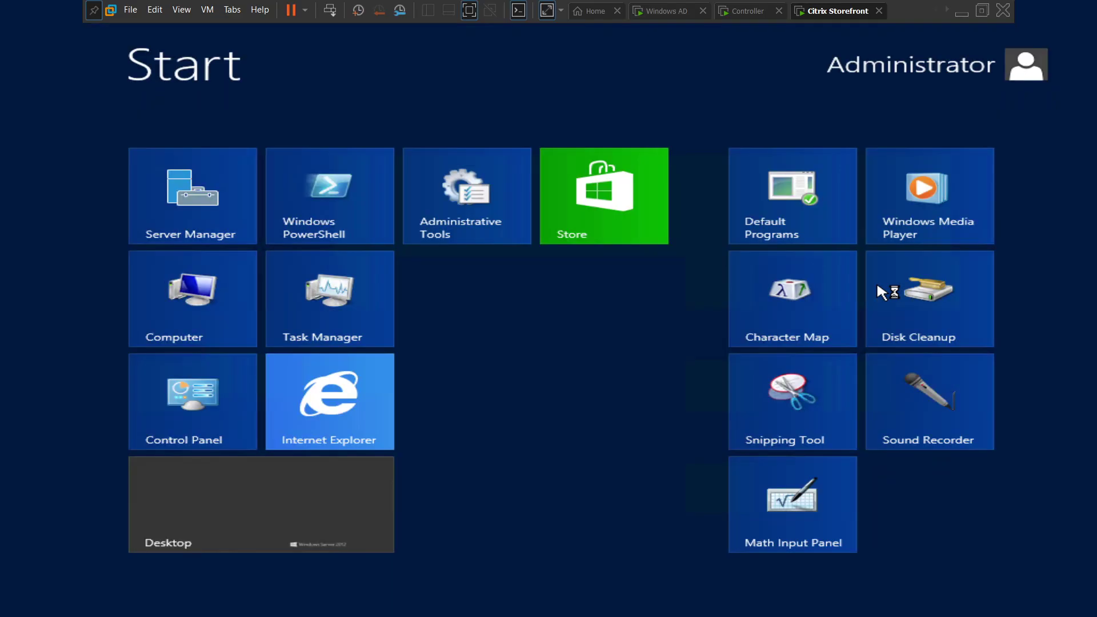
On VDI03, run 'ping controller.naresh.com' in Command Prompt, confirm 0% loss, then close it
left_click(249, 524)
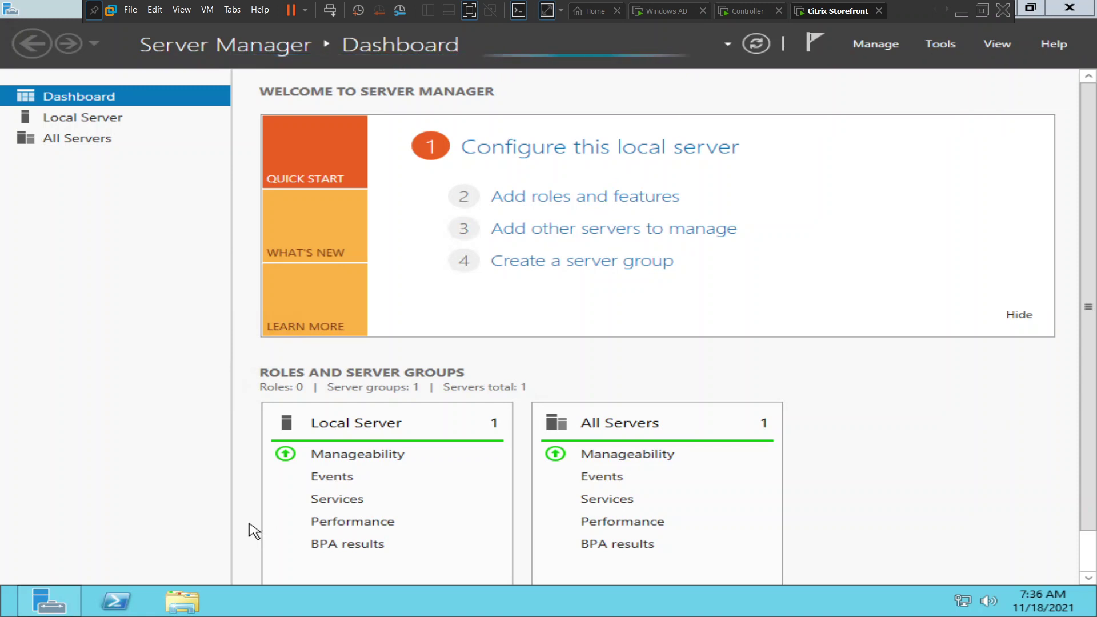
mouse_move(1077, 607)
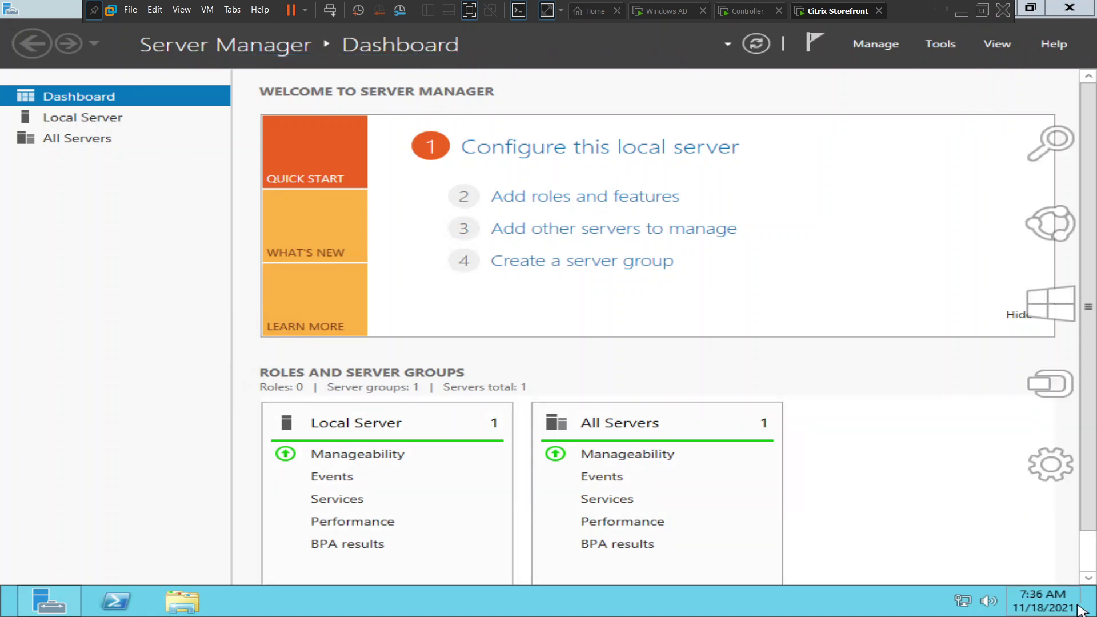
left_click(1058, 149)
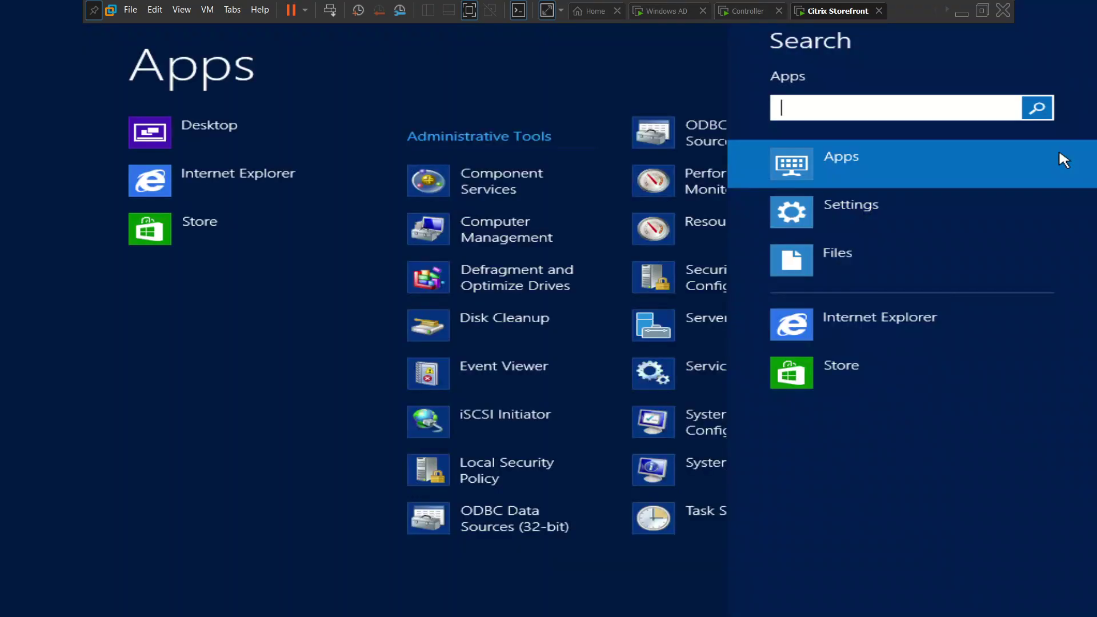
type("cmd")
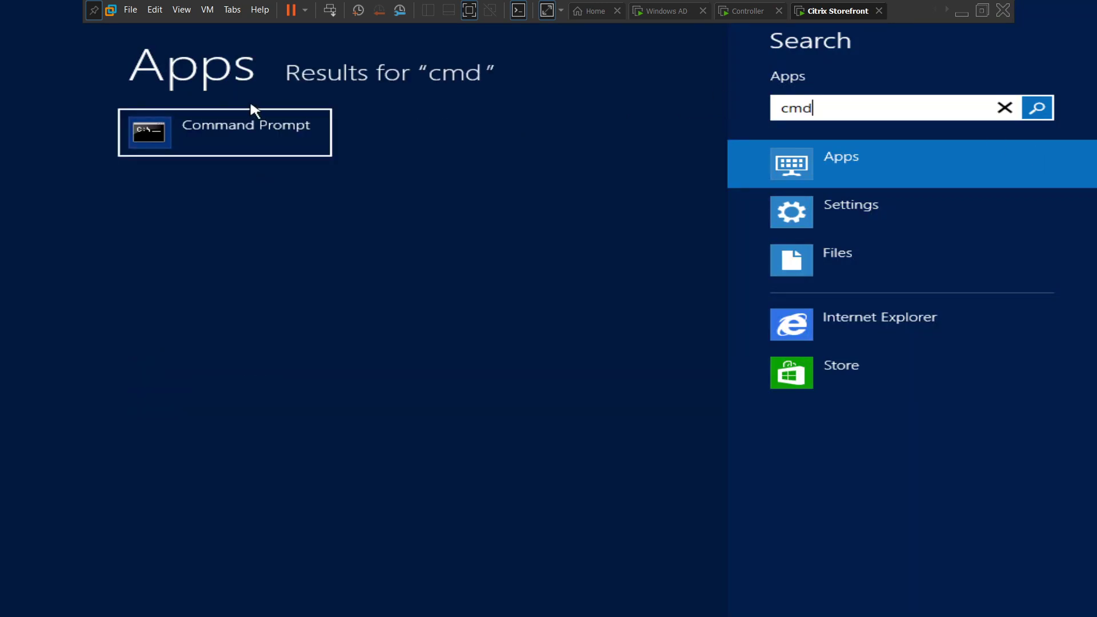
left_click(276, 141)
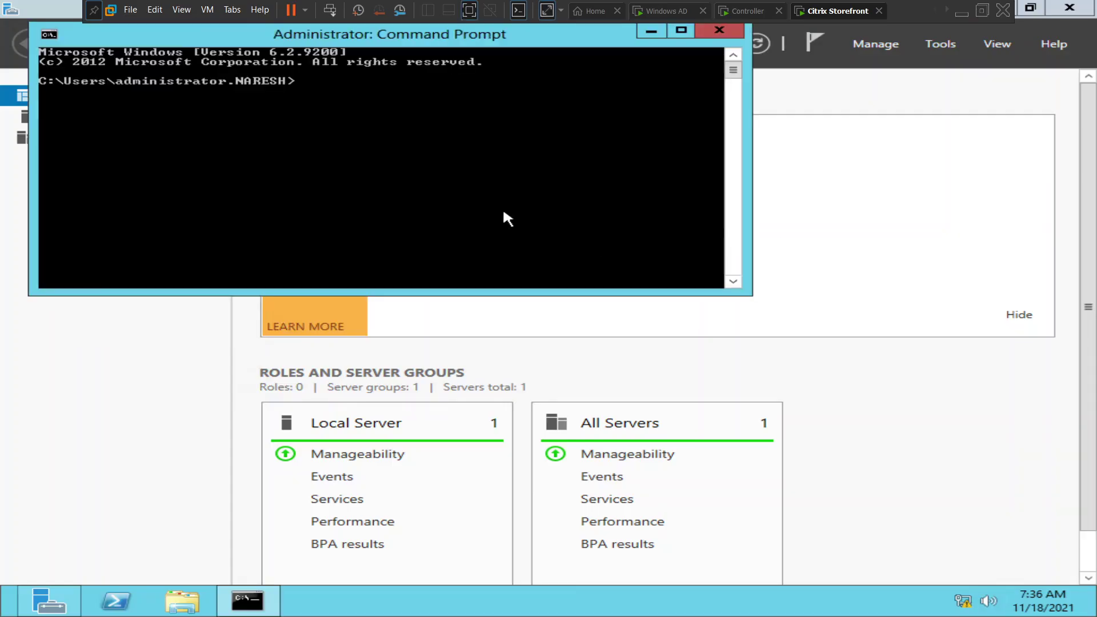
type("ping controller.na")
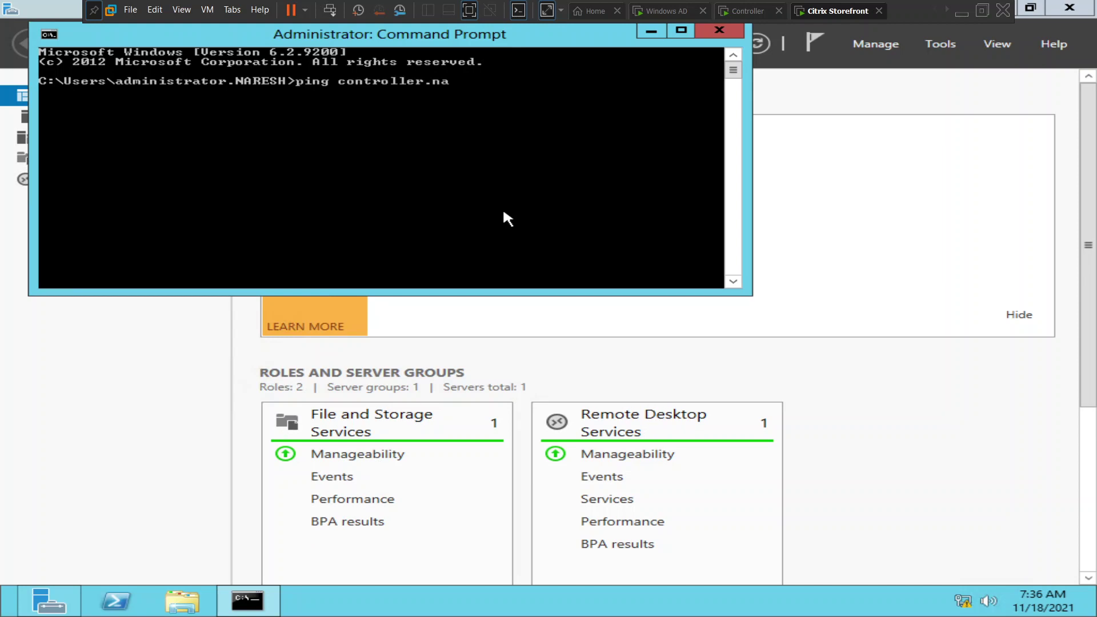
type("resh.com")
key("Return")
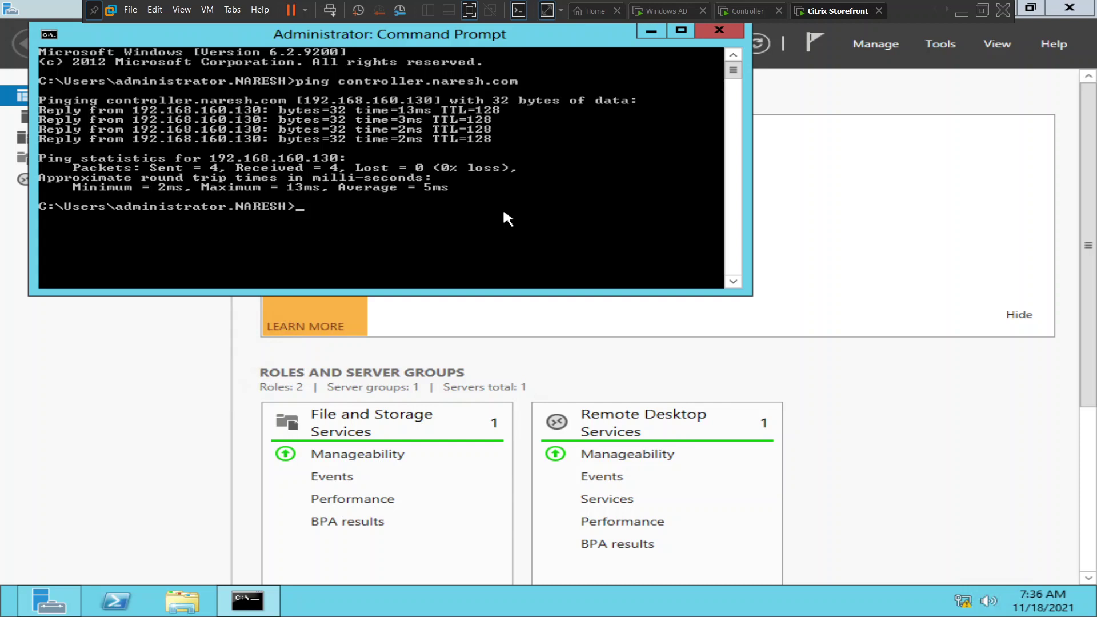
left_click(719, 31)
On VDI03, turn off the domain network firewall in firewall.cpl and apply with OK
mouse_move(1094, 614)
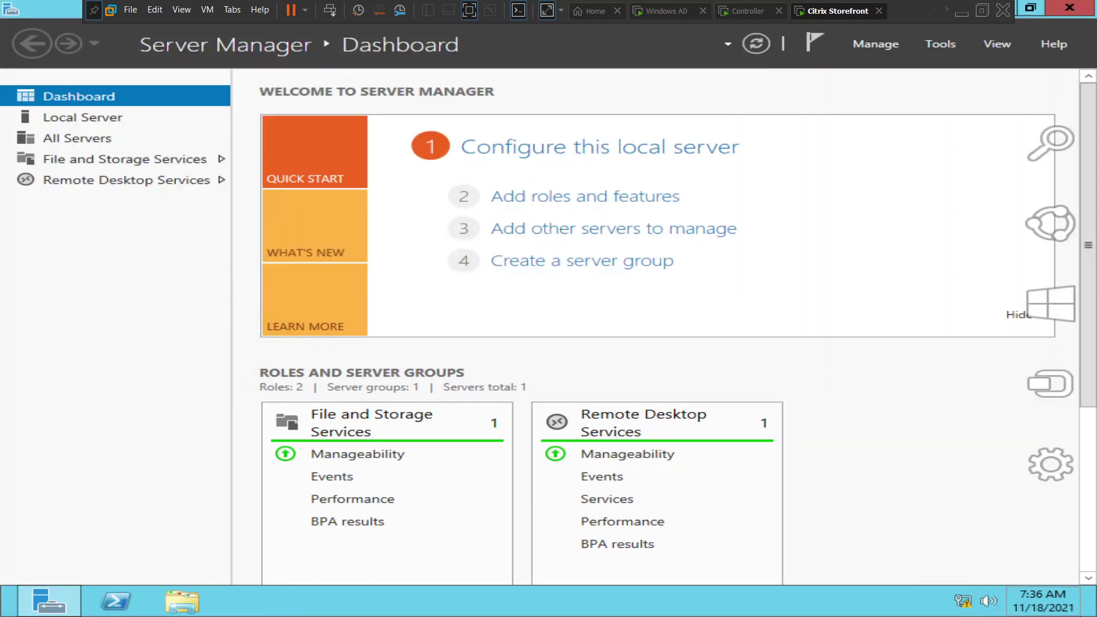
left_click(1052, 151)
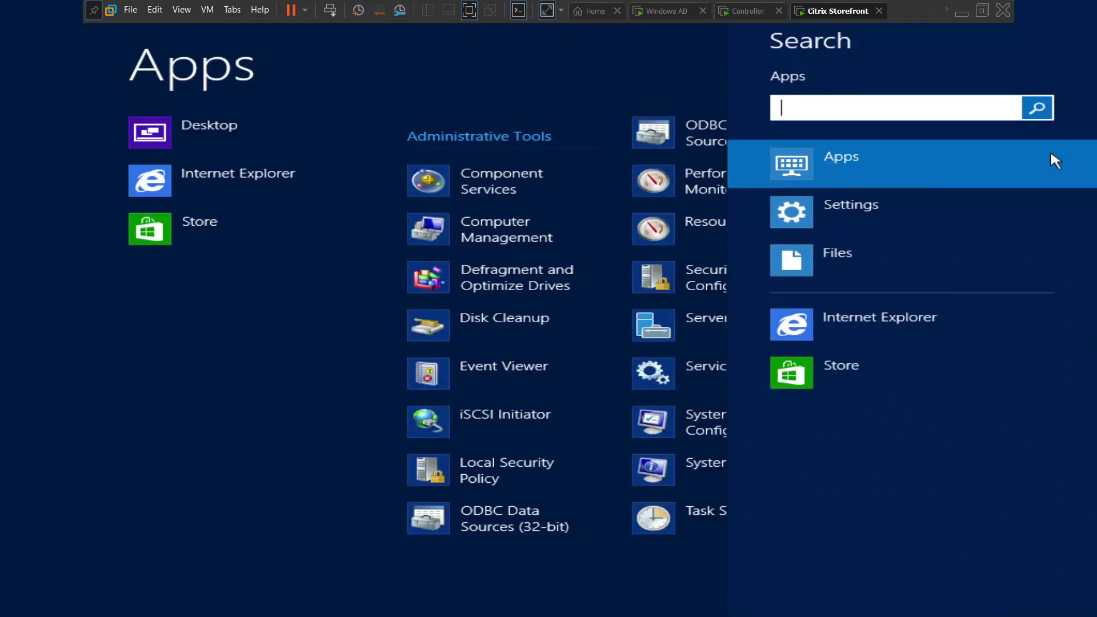
type("firewa")
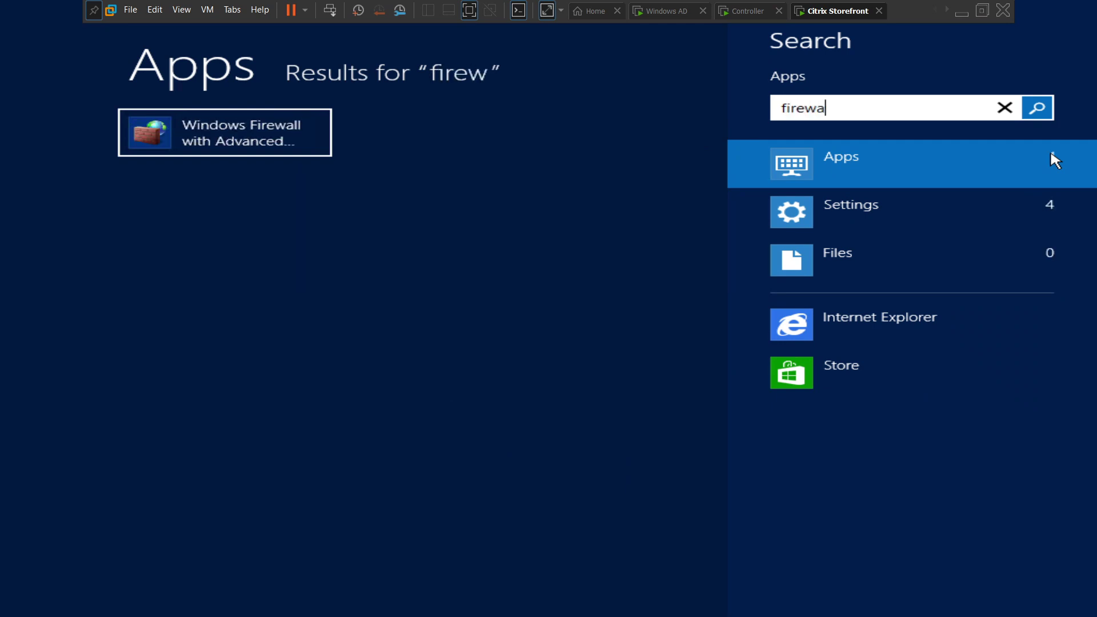
type("ll.cpl")
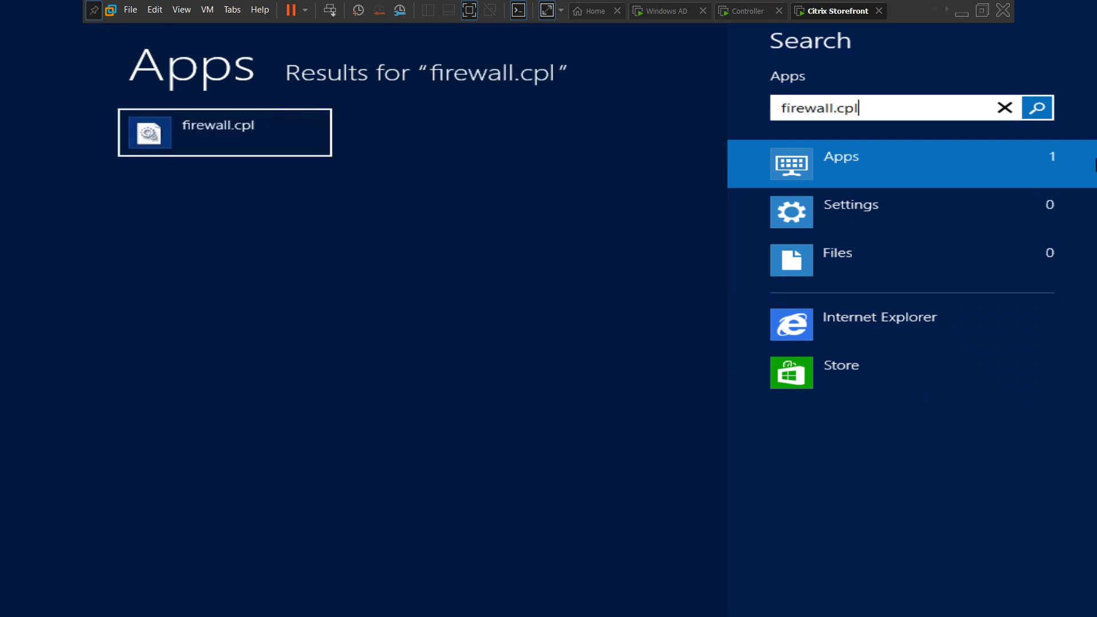
left_click(201, 129)
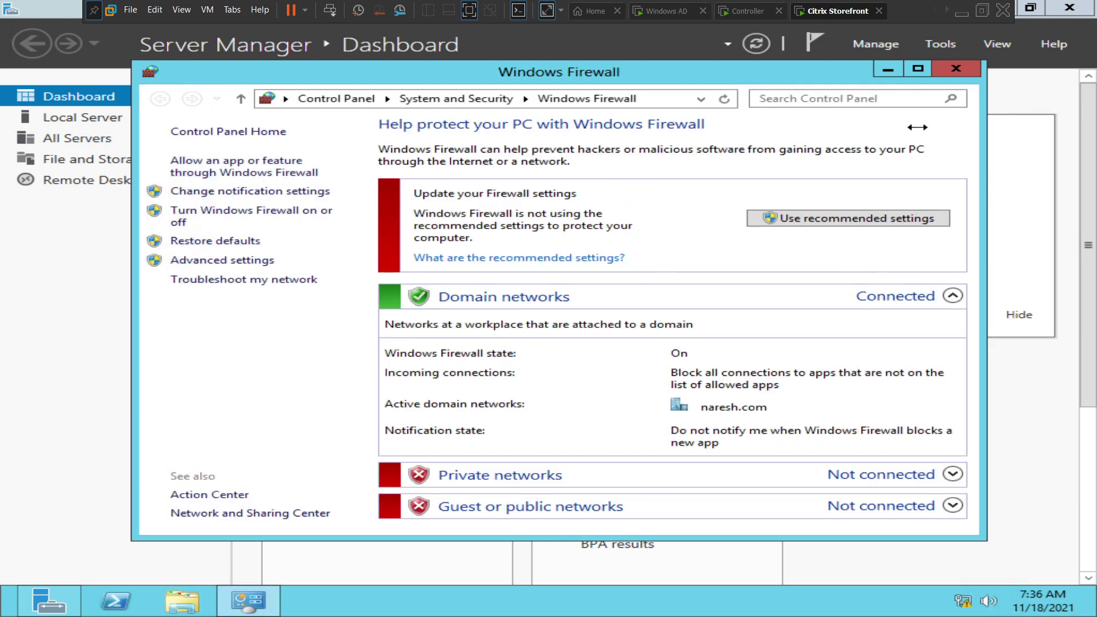
left_click(918, 68)
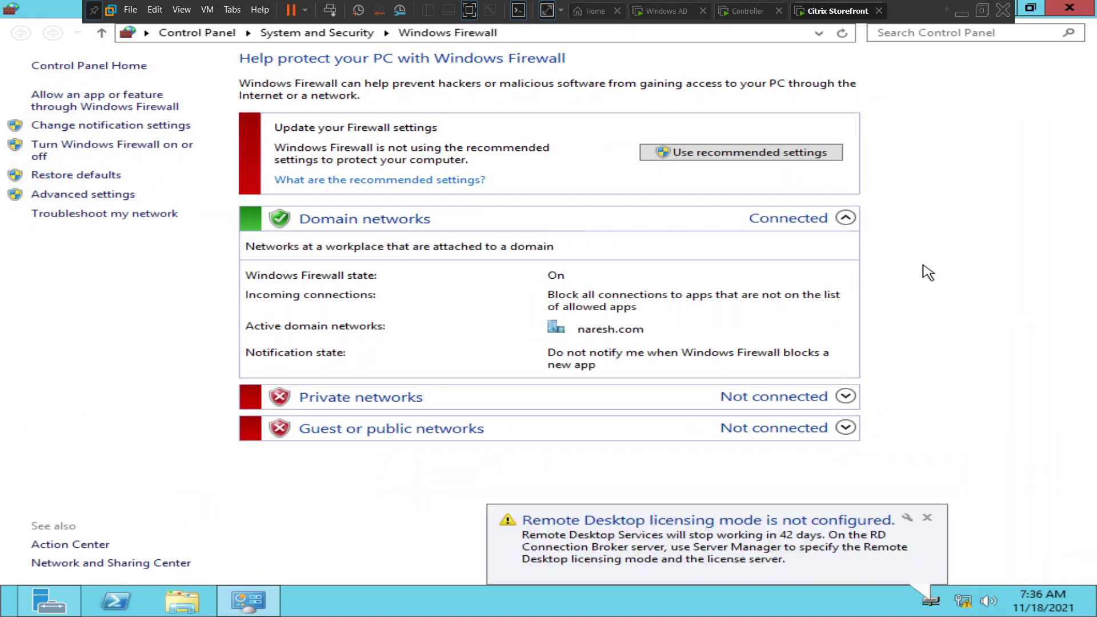
left_click(928, 522)
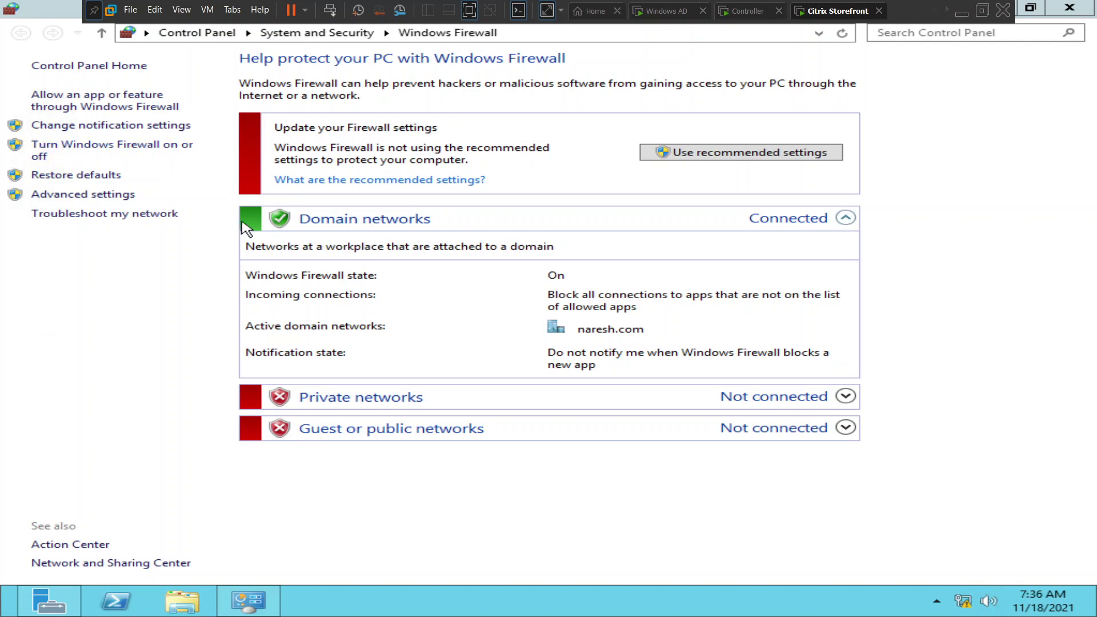
left_click(133, 146)
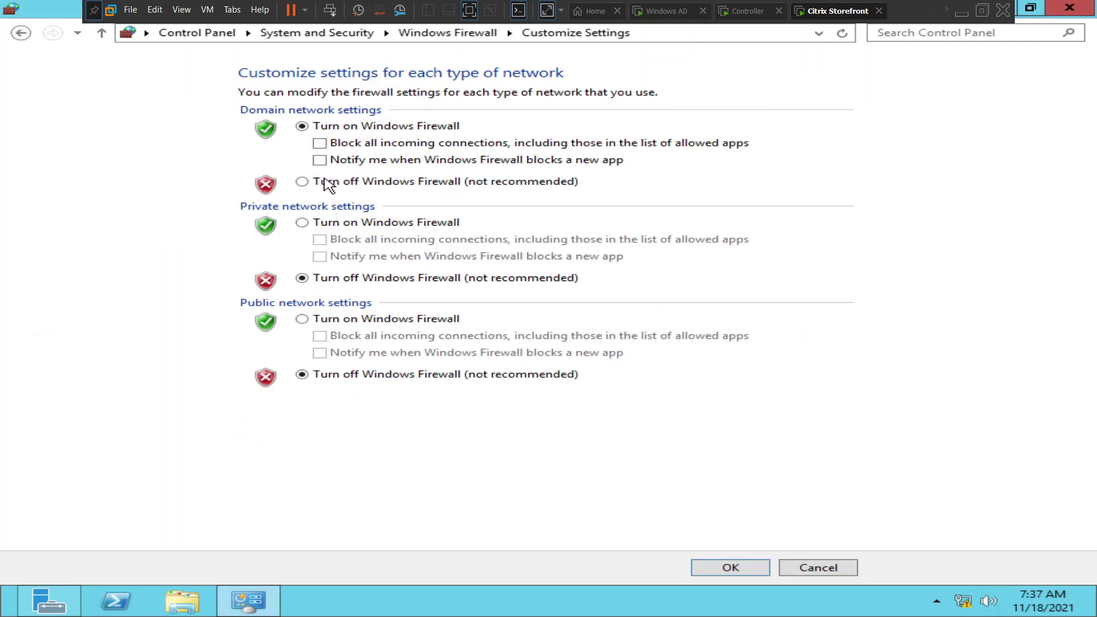
left_click(302, 181)
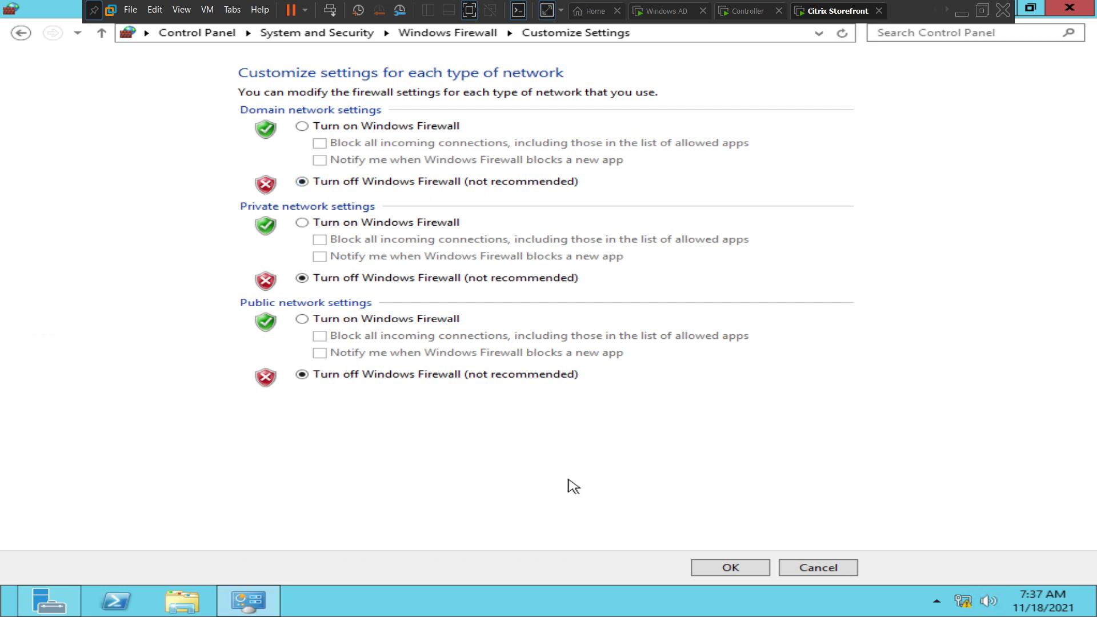
left_click(712, 571)
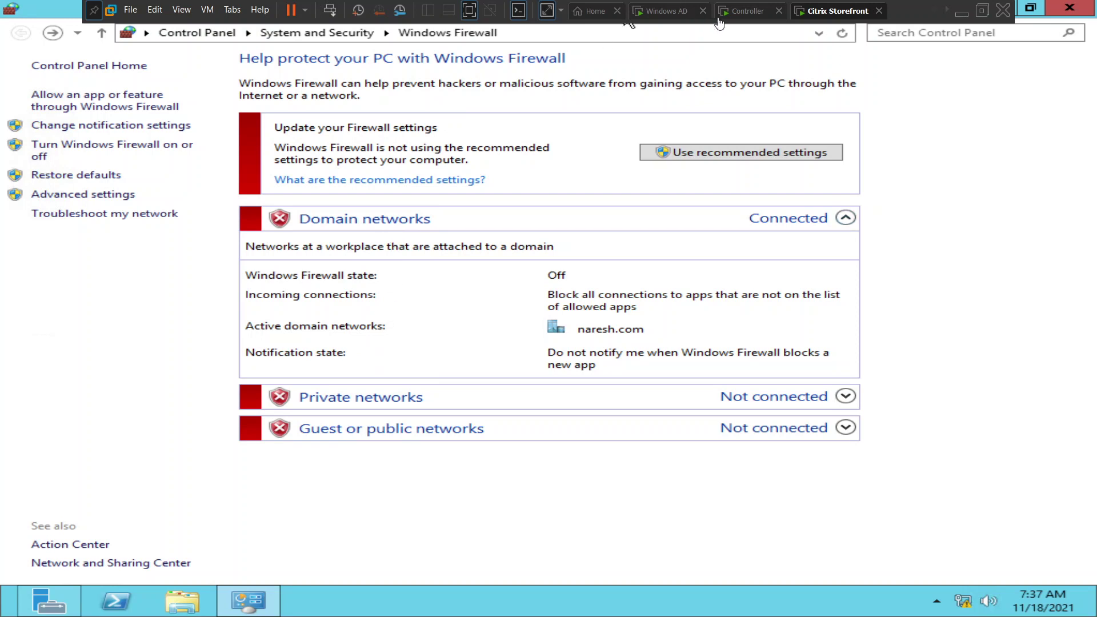
Switch to the Controller virtual machine
left_click(742, 22)
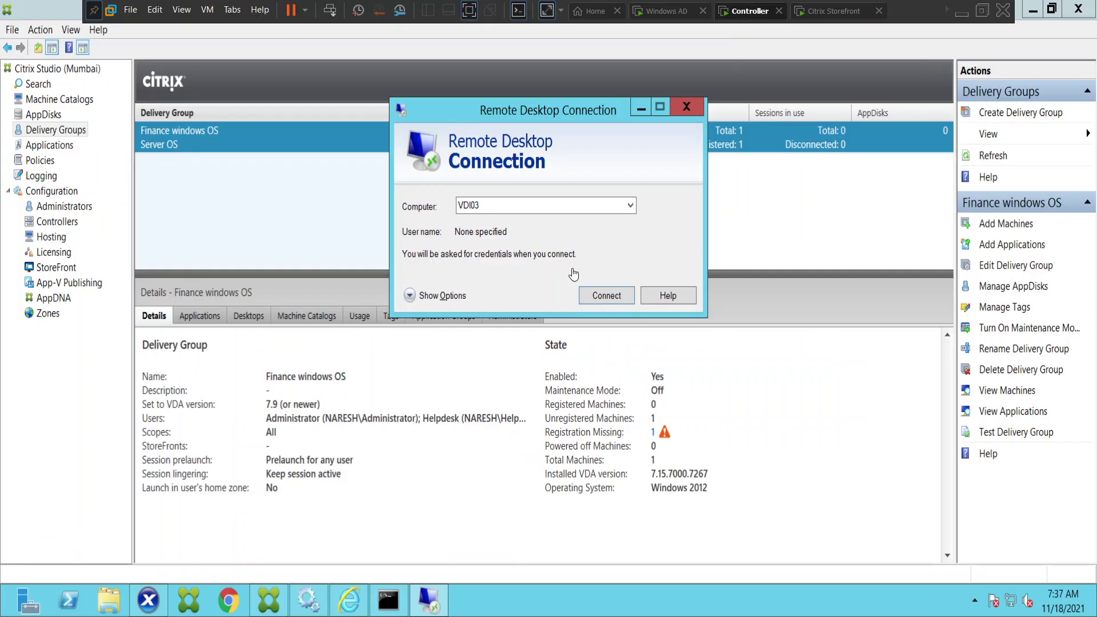
Restore the continuous ping to vdi03 and confirm it still reports 'Destination host unreachable'
left_click(640, 108)
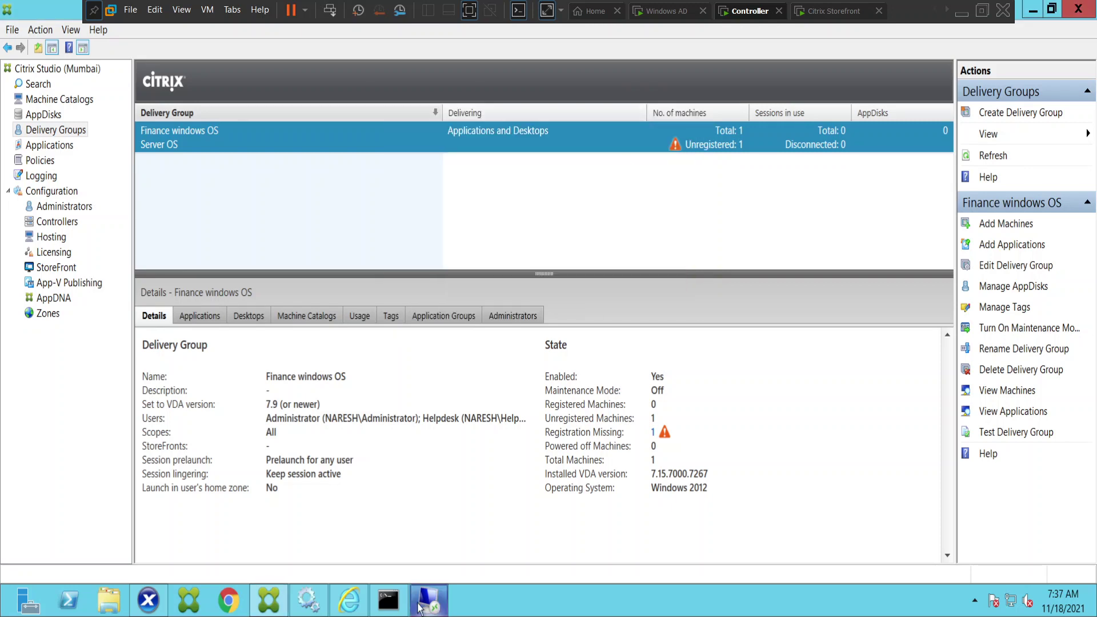
left_click(388, 599)
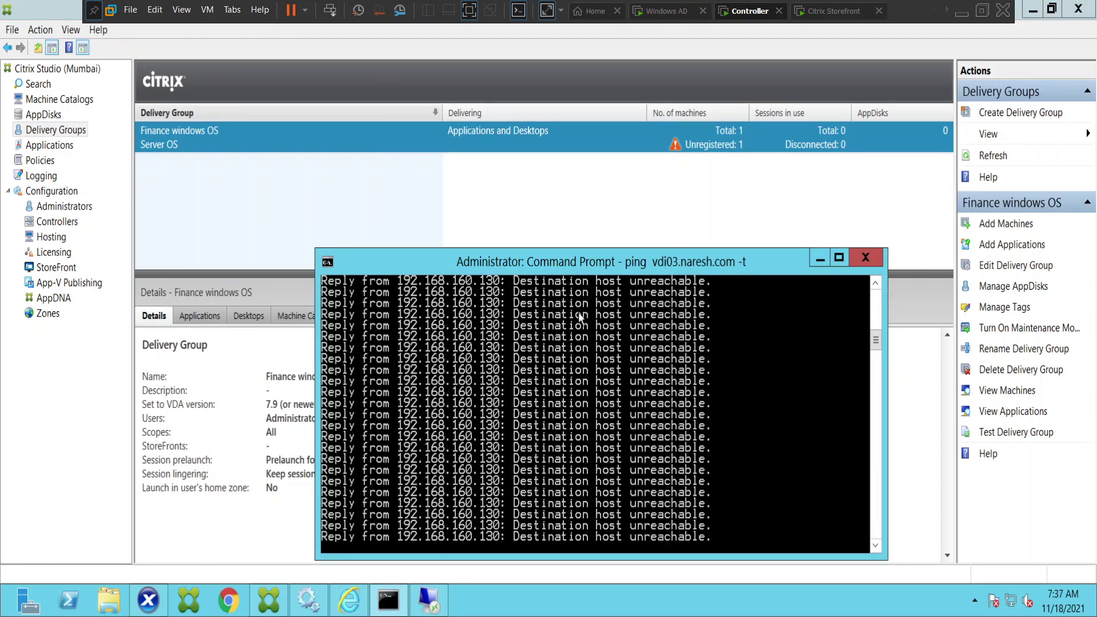
left_click_drag(575, 260, 575, 153)
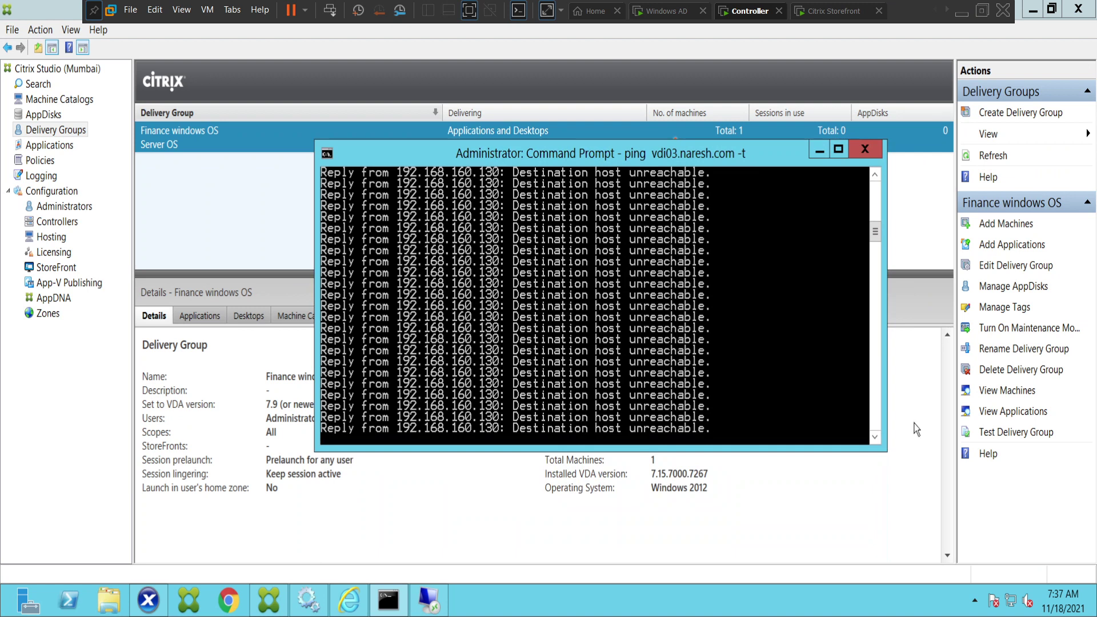
left_click(874, 437)
left_click(874, 437)
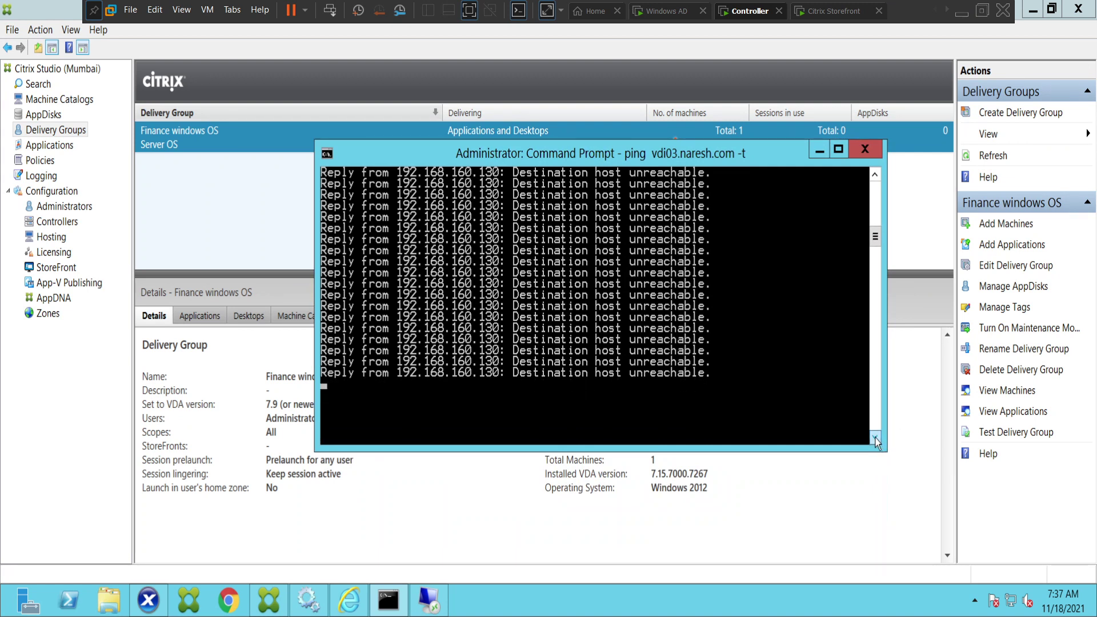
left_click(874, 438)
left_click(875, 437)
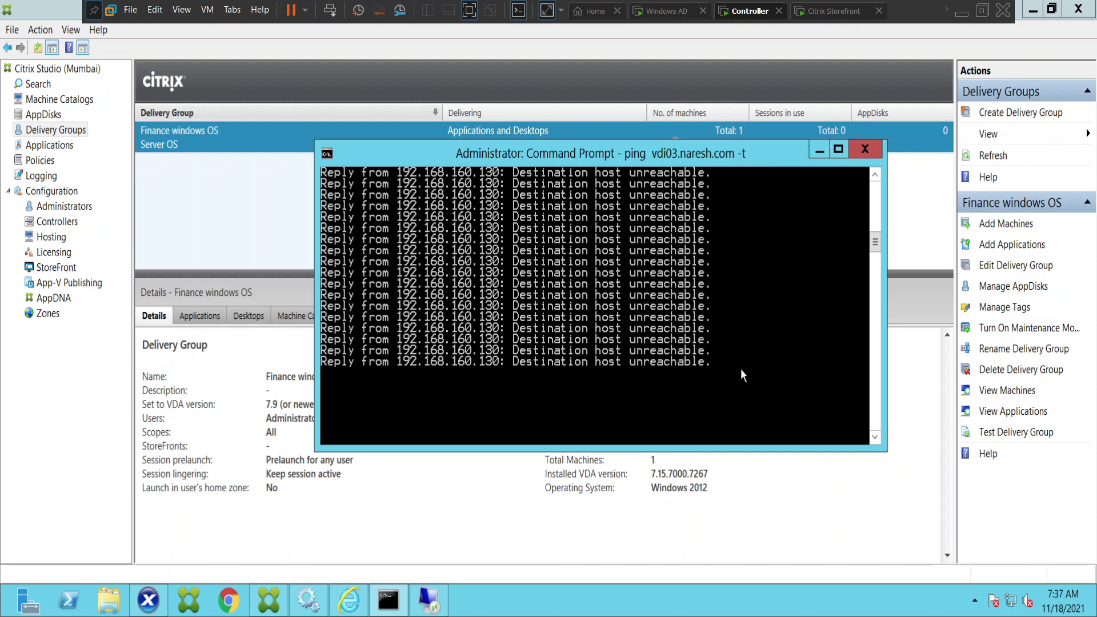
left_click(874, 437)
left_click(875, 437)
left_click(874, 438)
left_click(874, 438)
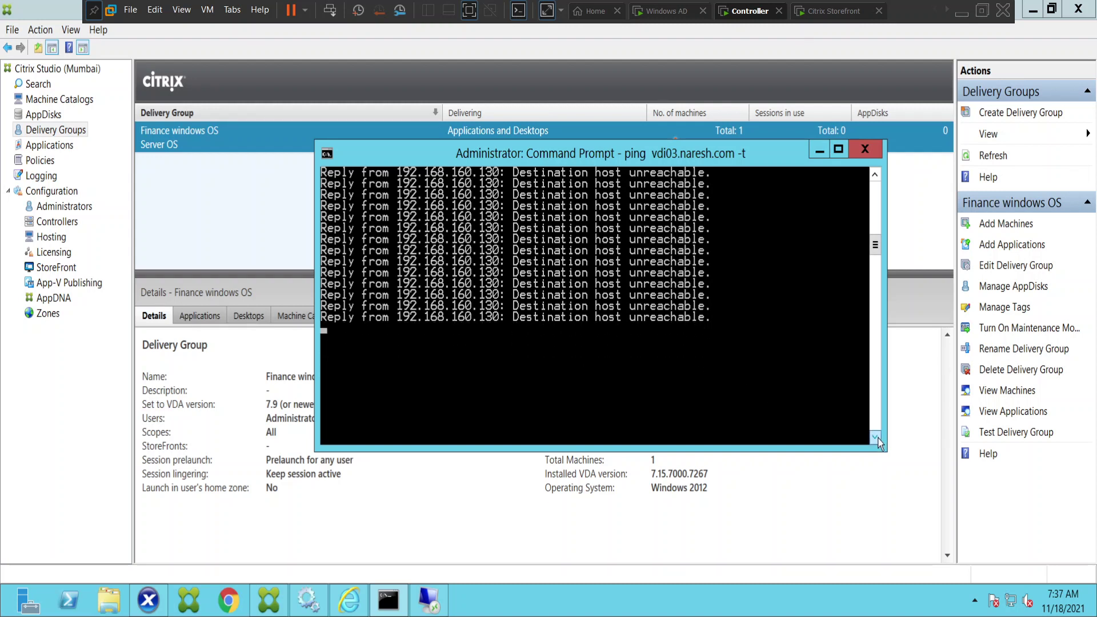
left_click(874, 437)
left_click(875, 438)
left_click(875, 437)
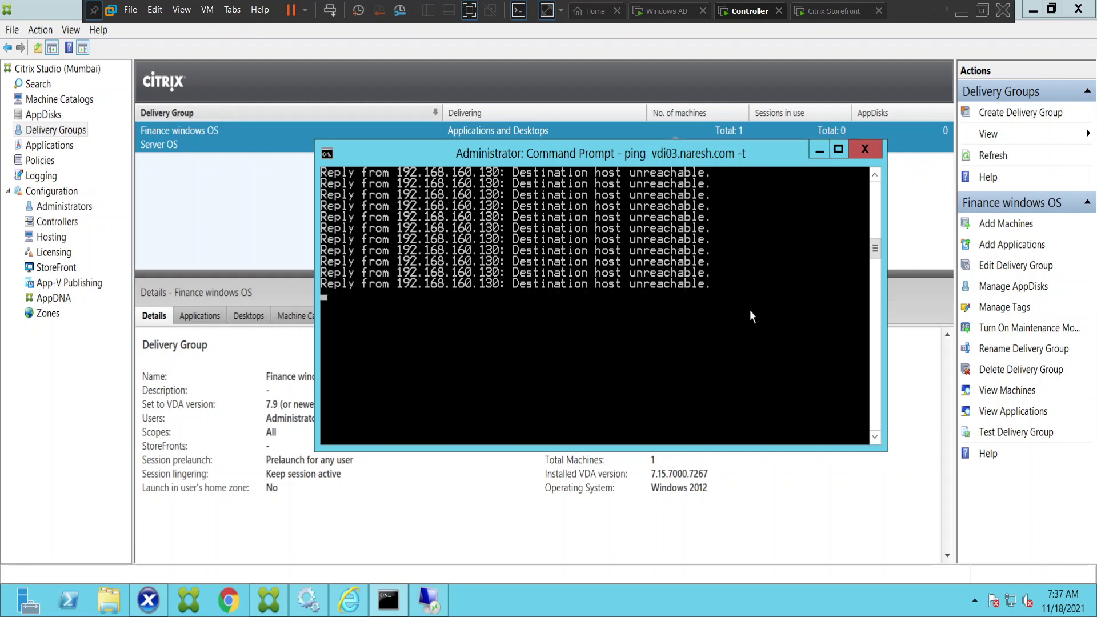
left_click_drag(622, 157, 400, 137)
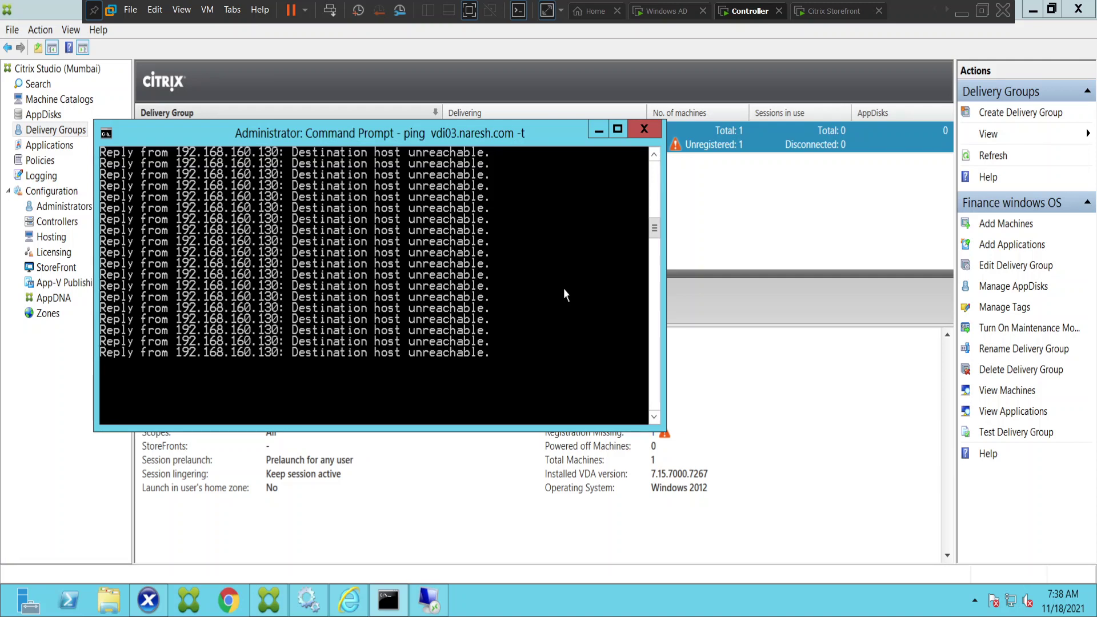
left_click(825, 11)
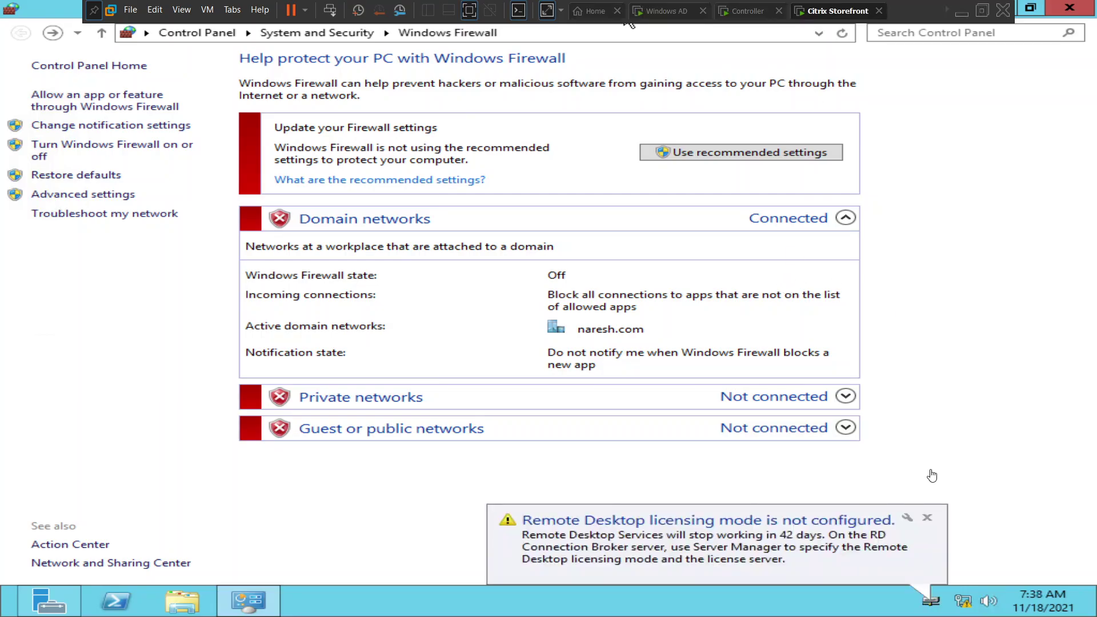
Dismiss the licensing notice, then refresh Citrix Studio's Delivery Groups; Finance windows OS stays unregistered
left_click(928, 520)
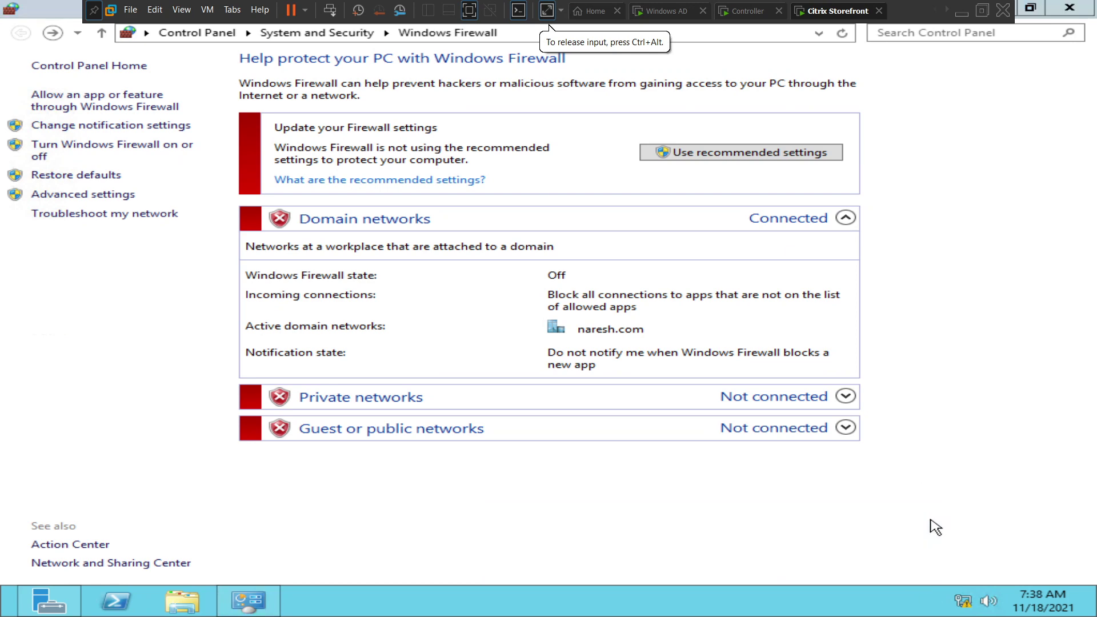
left_click(746, 12)
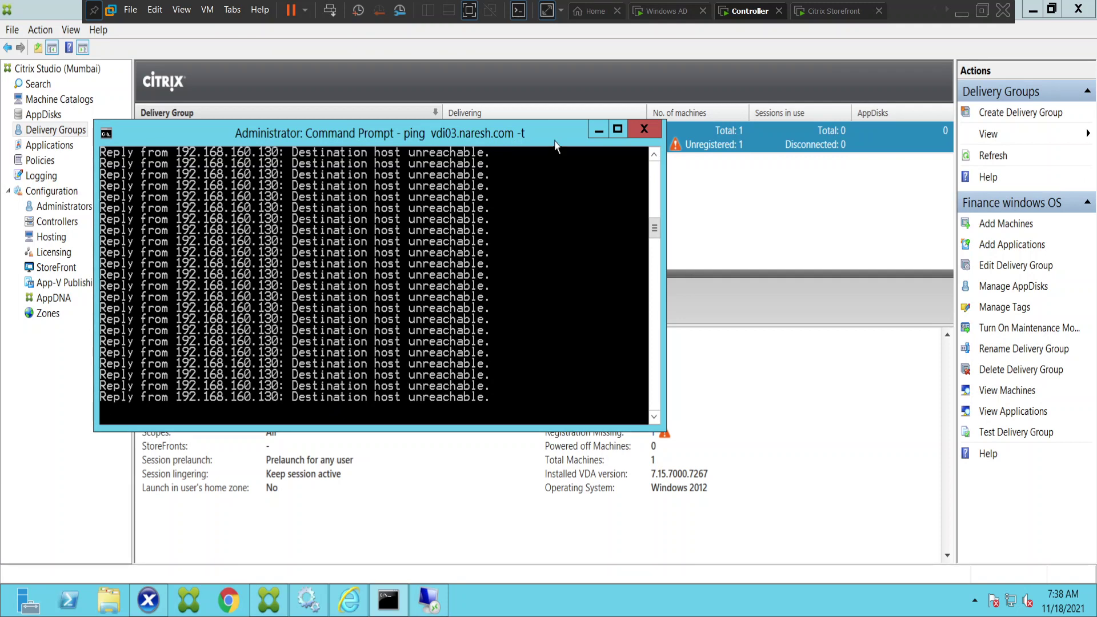
left_click_drag(561, 127, 677, 289)
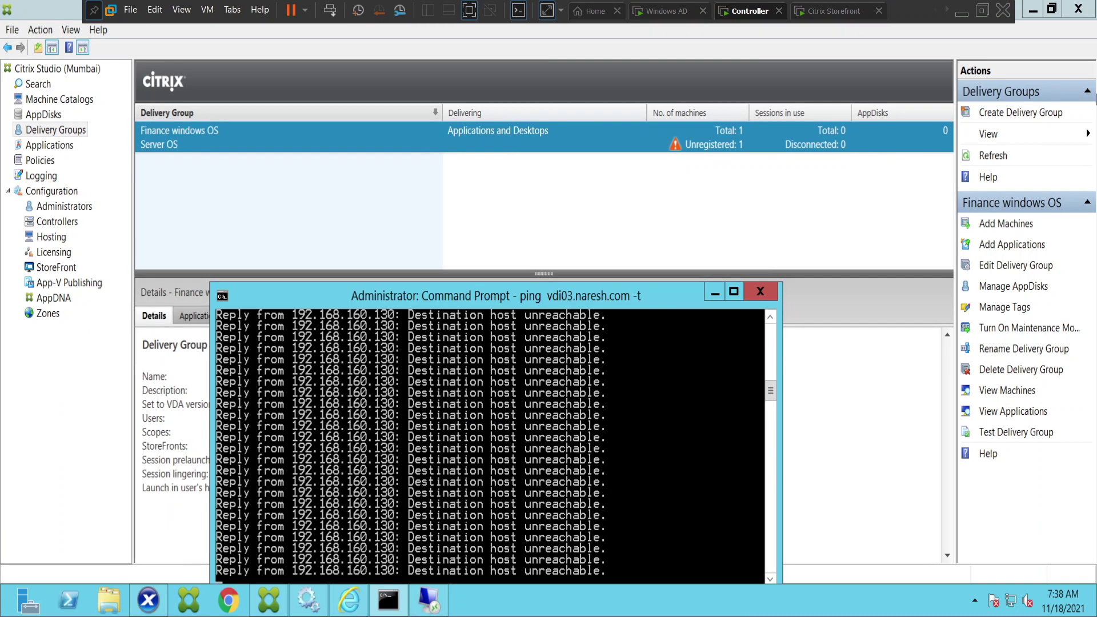
left_click(993, 157)
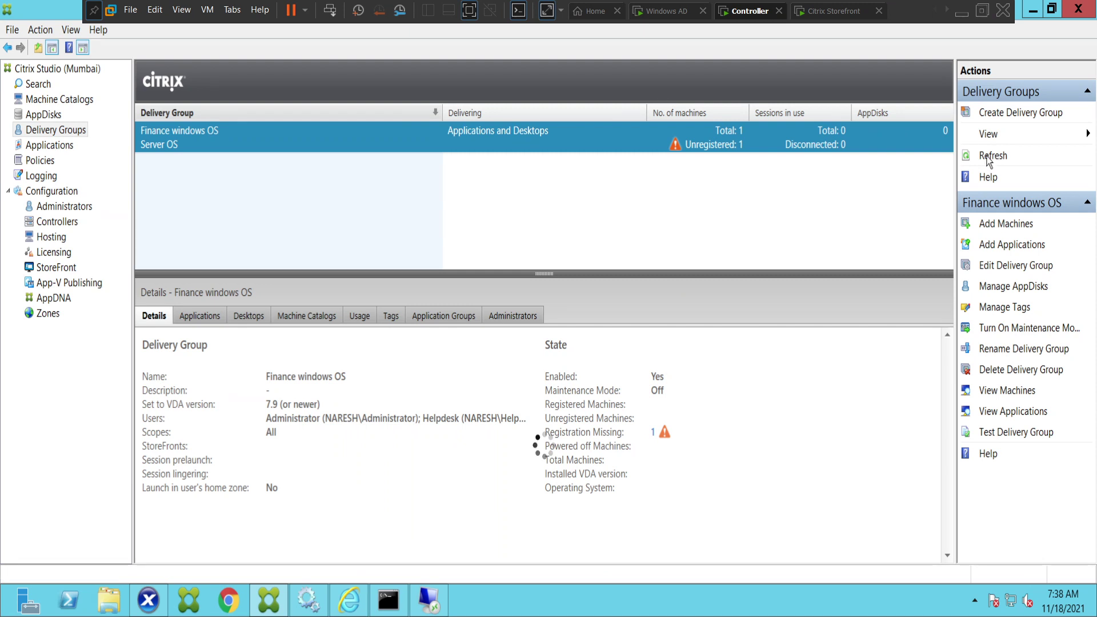
left_click(992, 158)
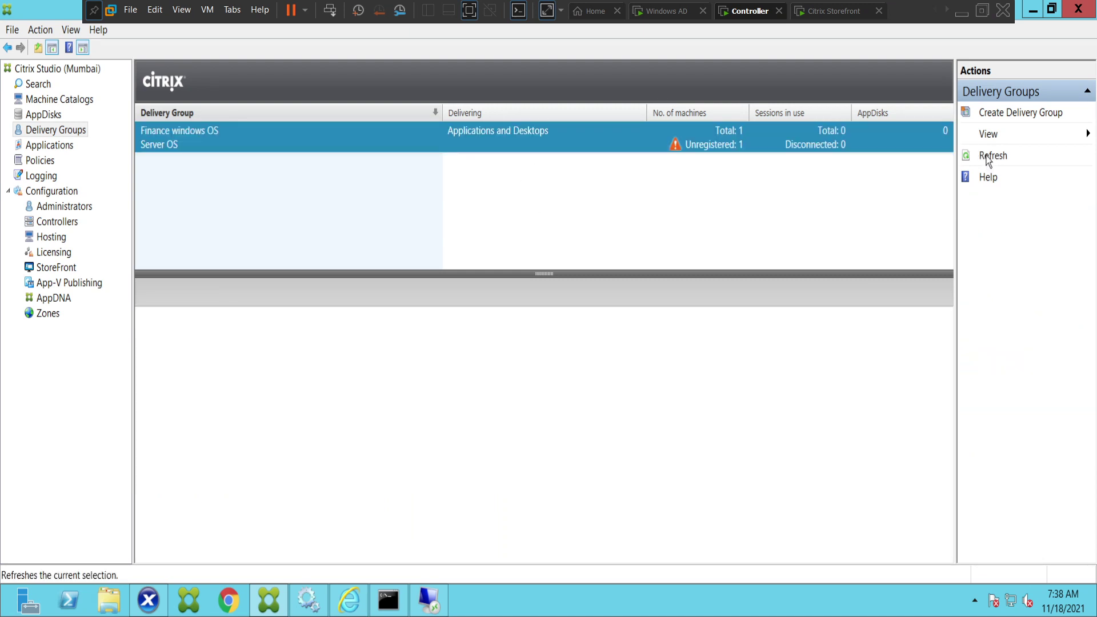
Refresh Delivery Groups twice more; Finance windows OS still shows one unregistered machine
left_click(988, 158)
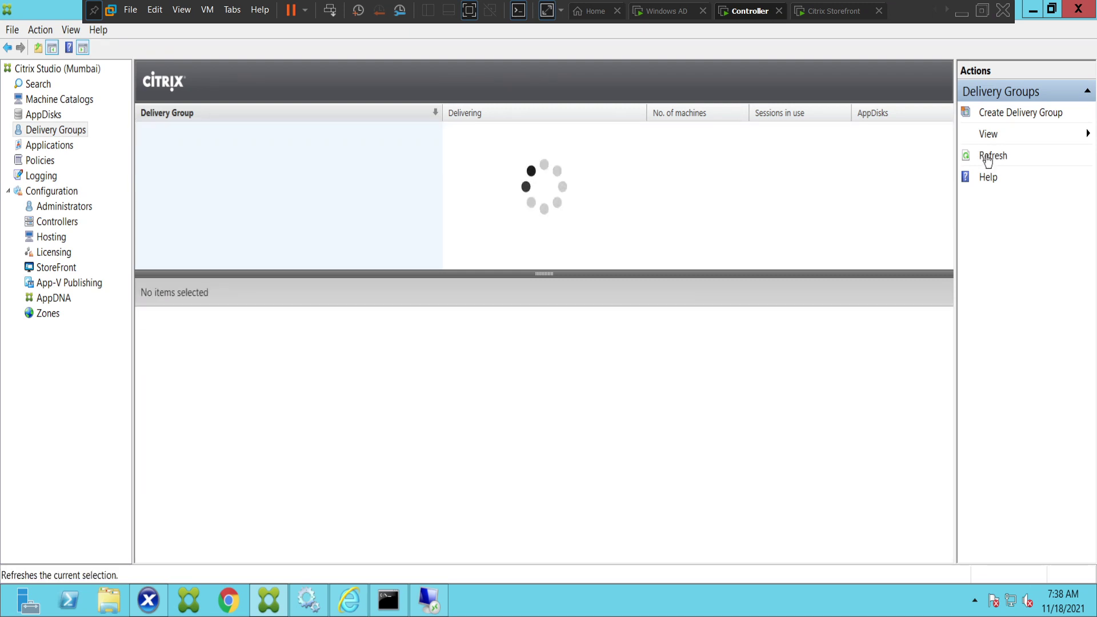
left_click(987, 157)
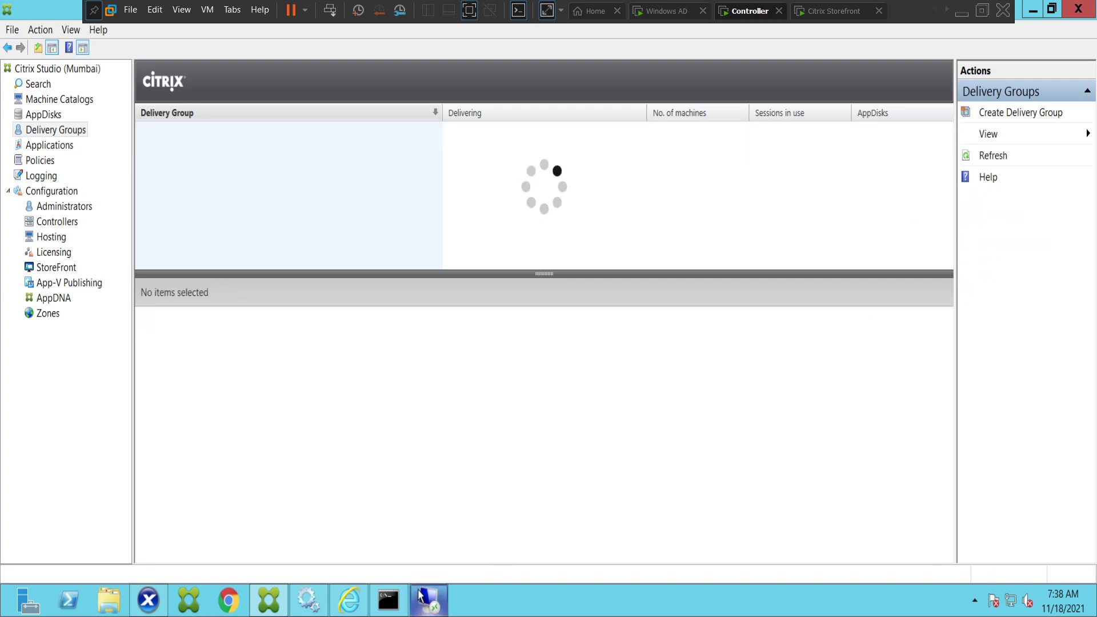
mouse_move(420, 597)
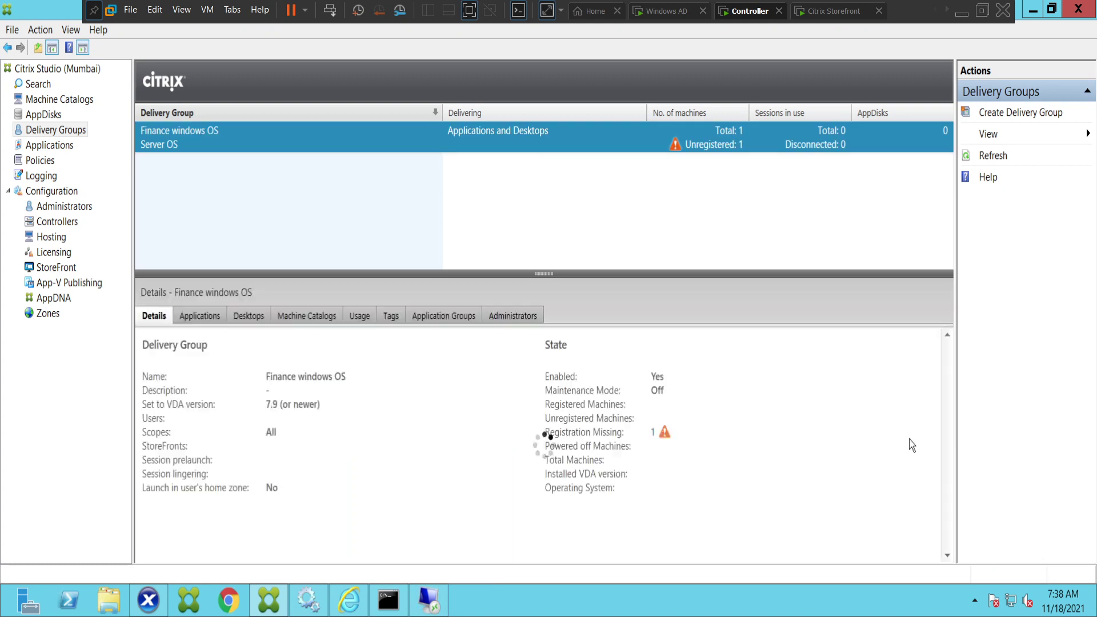
mouse_move(1094, 612)
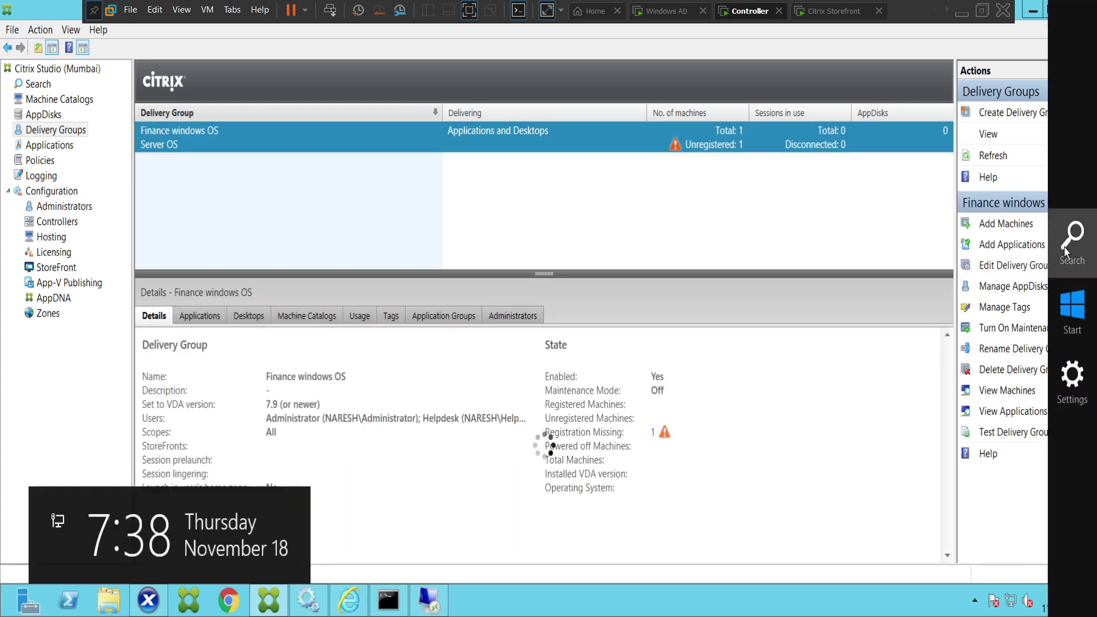
left_click(1068, 246)
Run firewall.cpl on the Controller to confirm the domain network firewall is Off
type("firew")
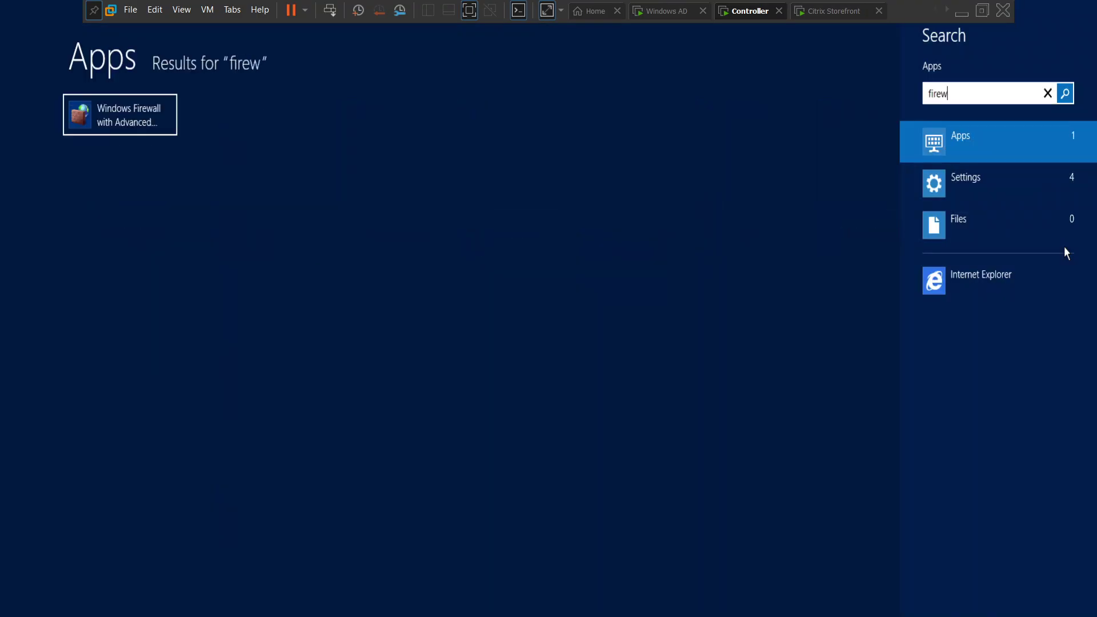
type("all.cpl")
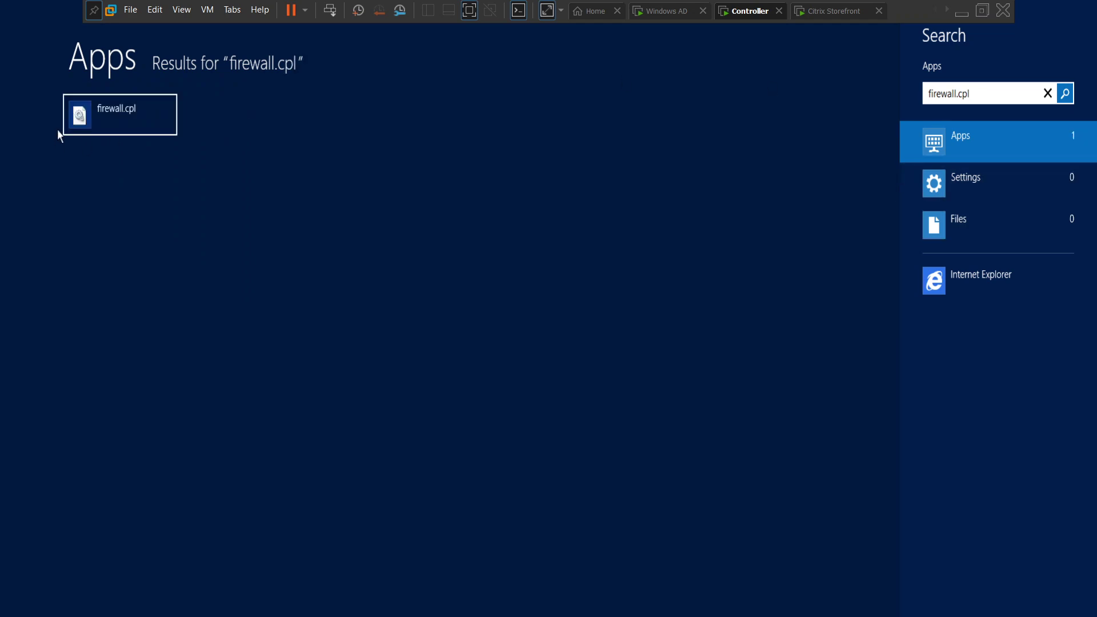
key("Return")
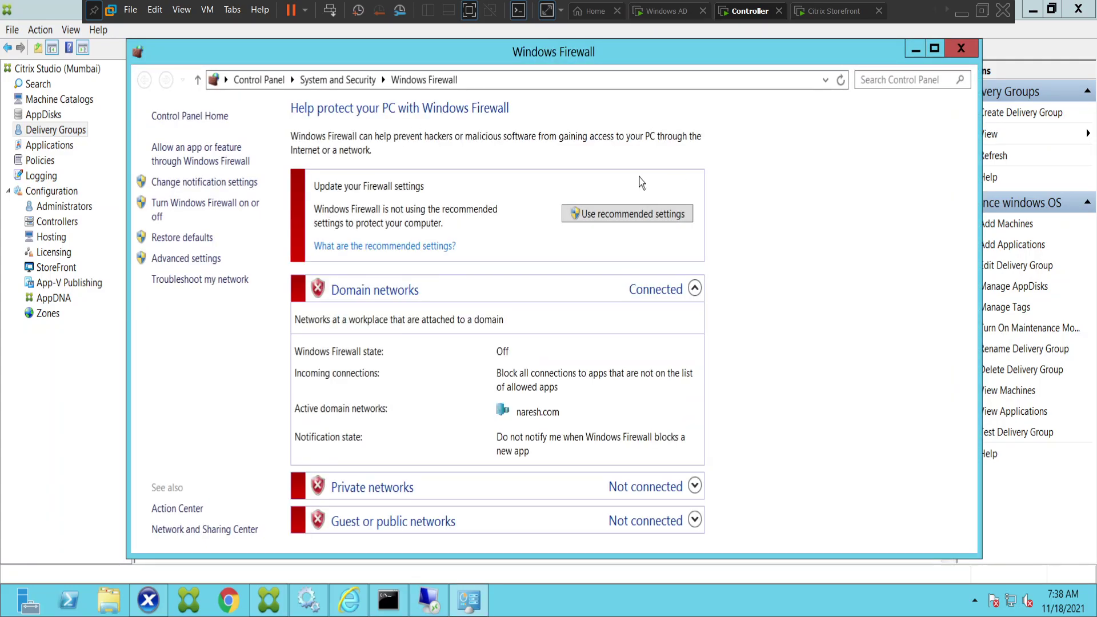
left_click(835, 11)
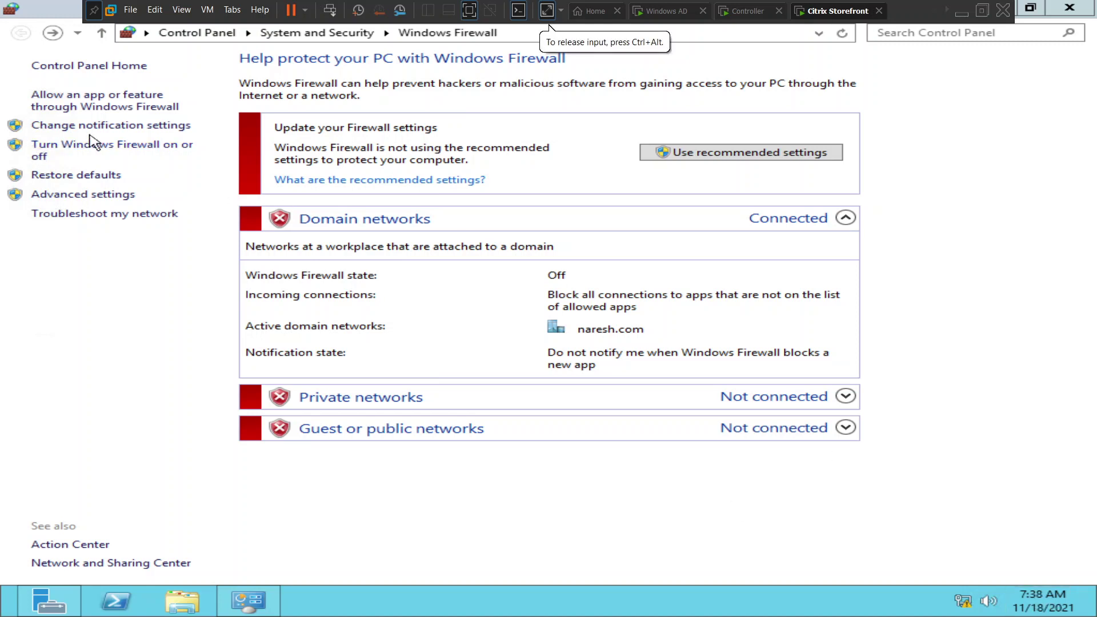
On the Storefront VM, run firewall.cpl to confirm its domain network firewall is Off
left_click(1070, 9)
mouse_move(1093, 5)
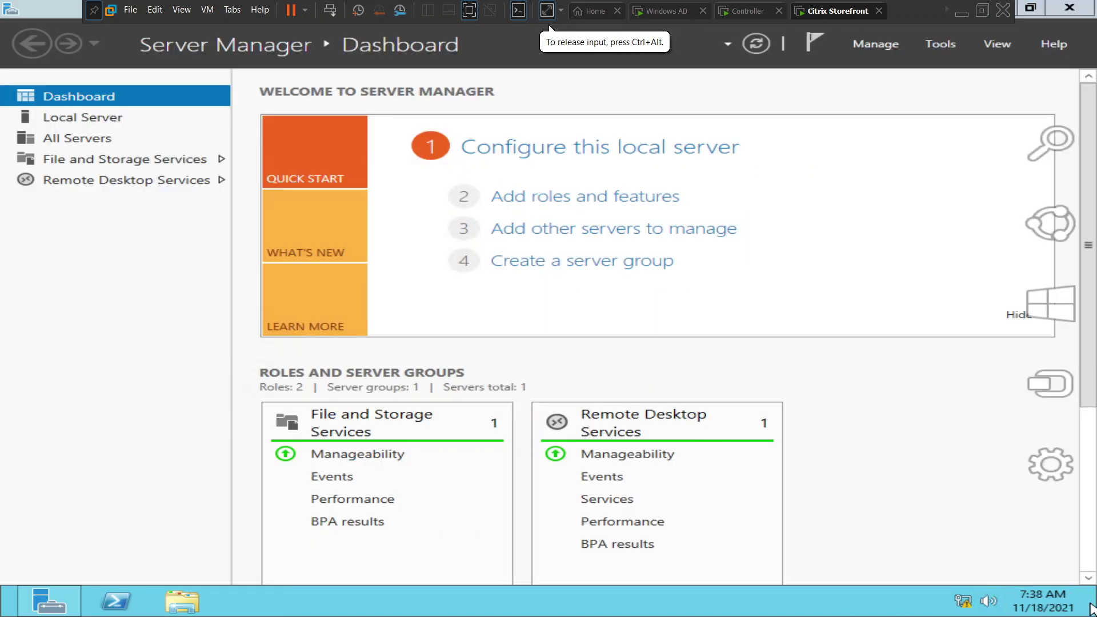
left_click(1051, 149)
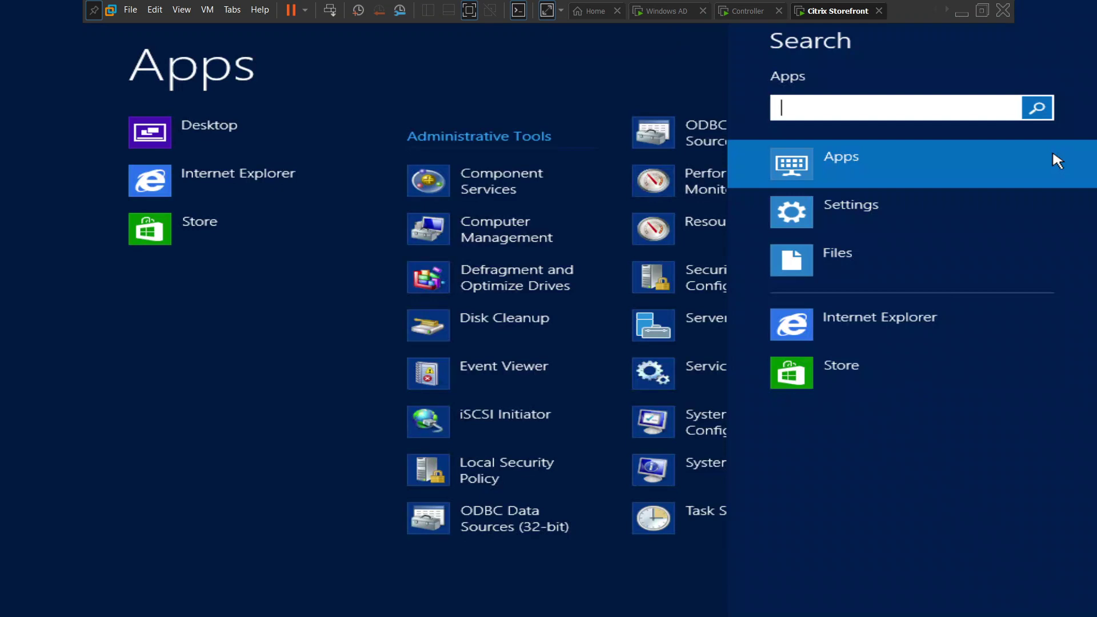
type("firewall.cpl")
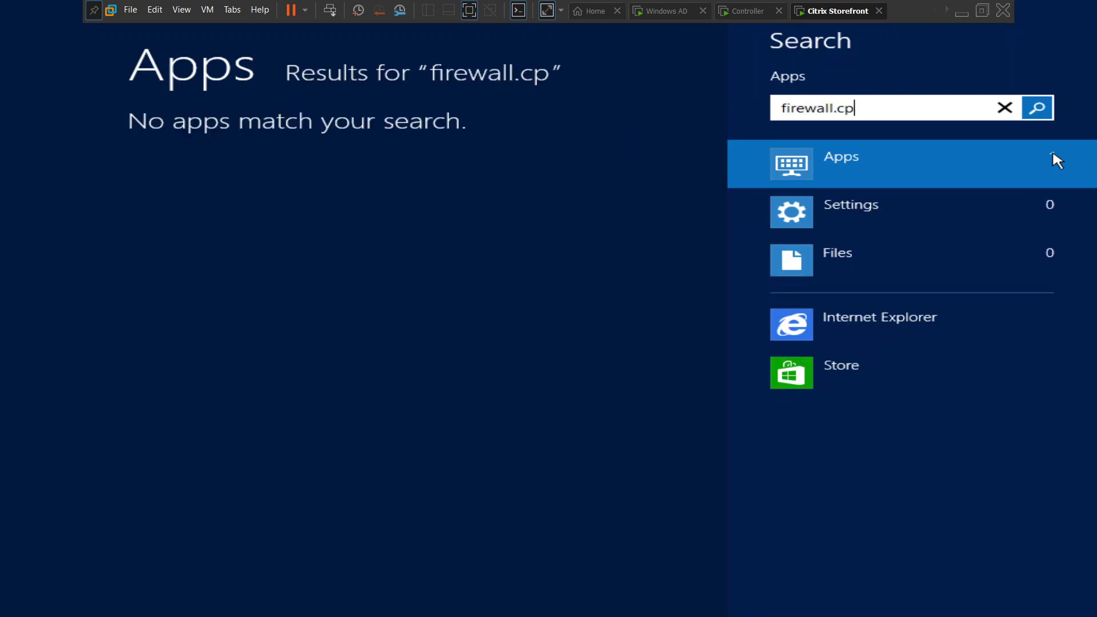
left_click(255, 145)
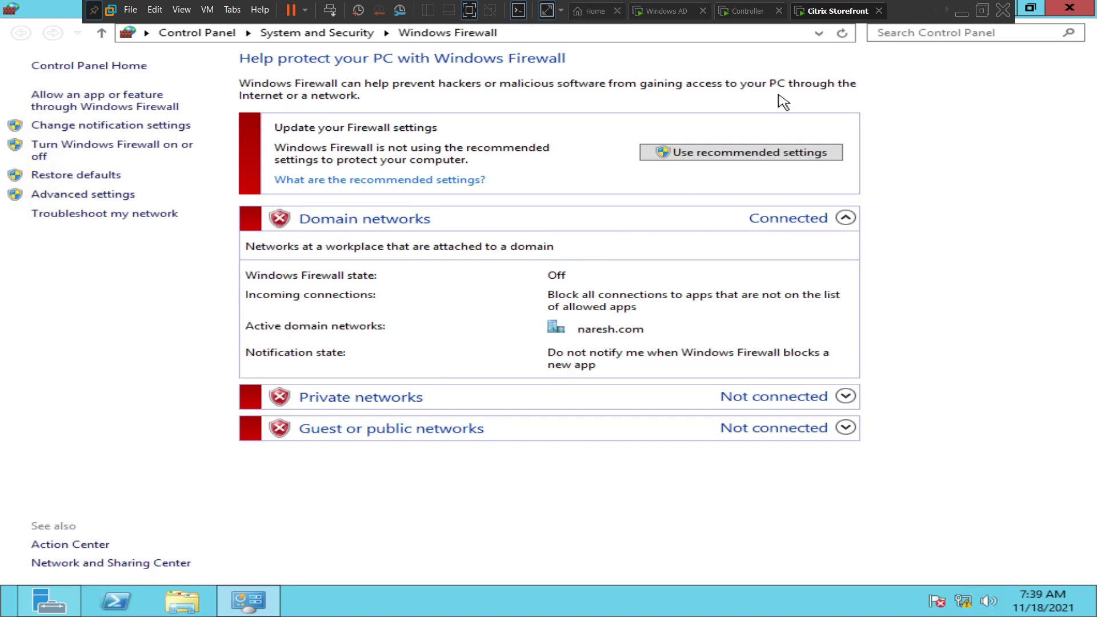
Return to the Storefront VM and bring up its Apps search screen
left_click(748, 12)
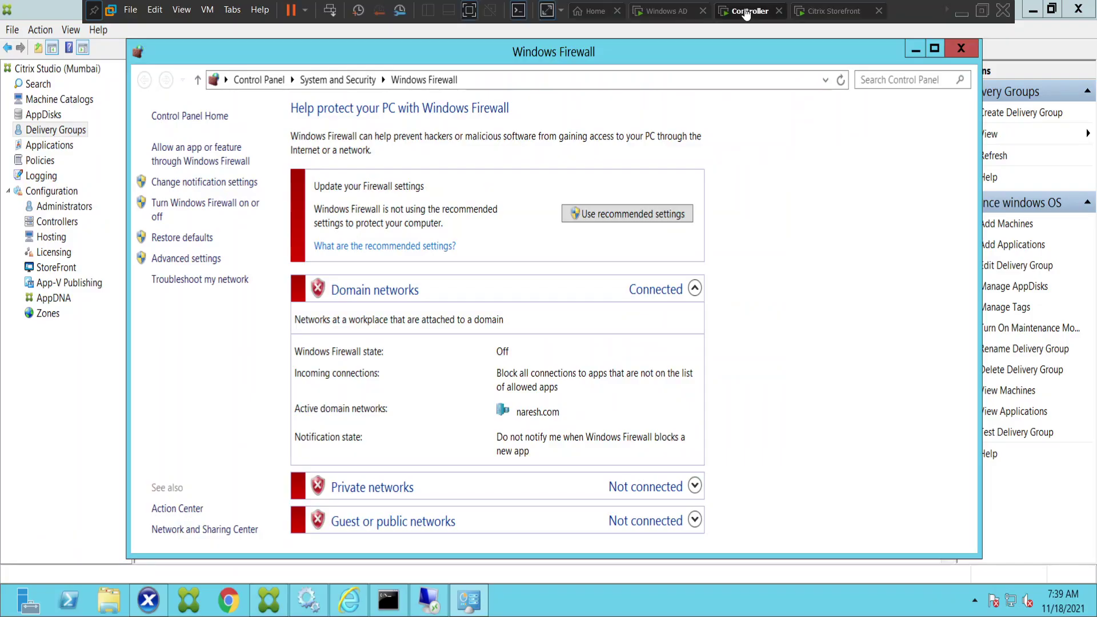
left_click(831, 12)
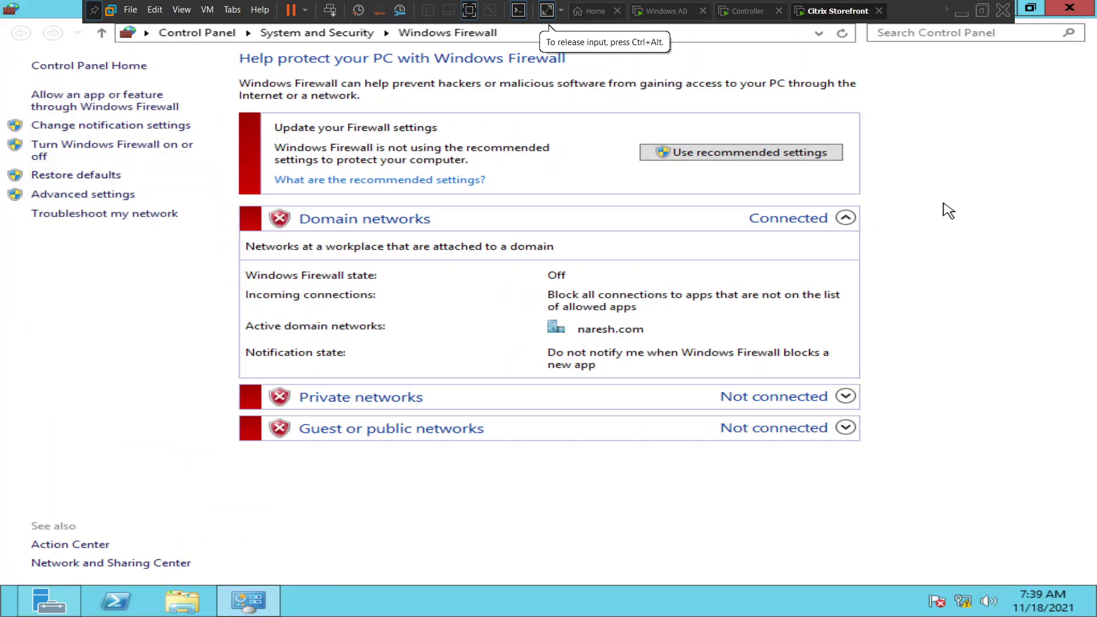
mouse_move(1093, 610)
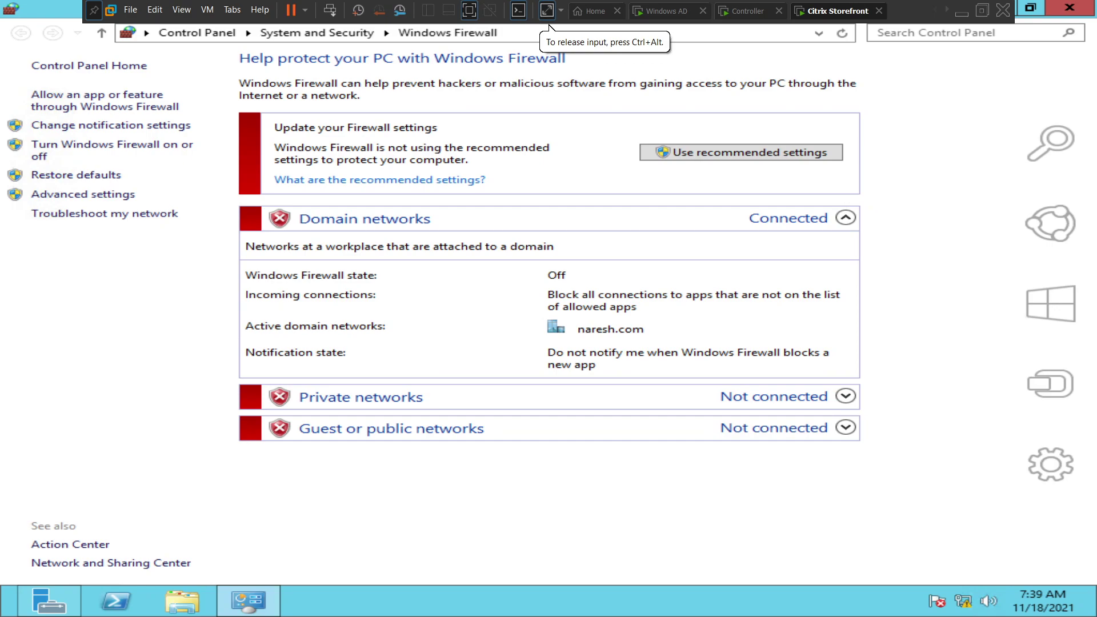
left_click(1058, 152)
Restart the Citrix Desktop Service in Services, sorted by Startup Type, then return to the Controller
type("s")
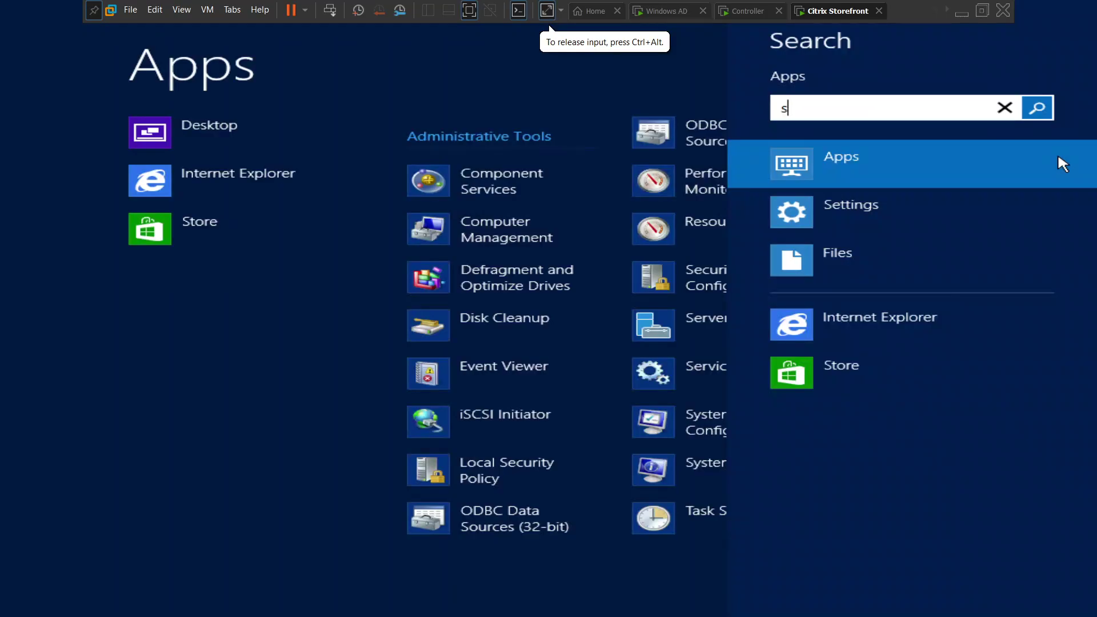
type("ervices")
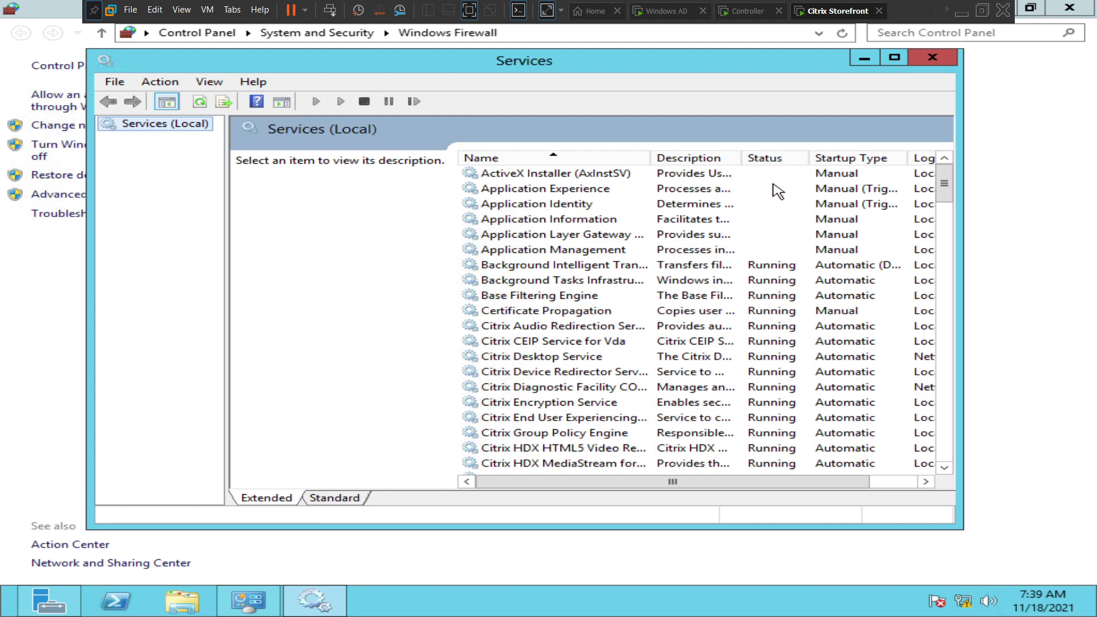
left_click(830, 160)
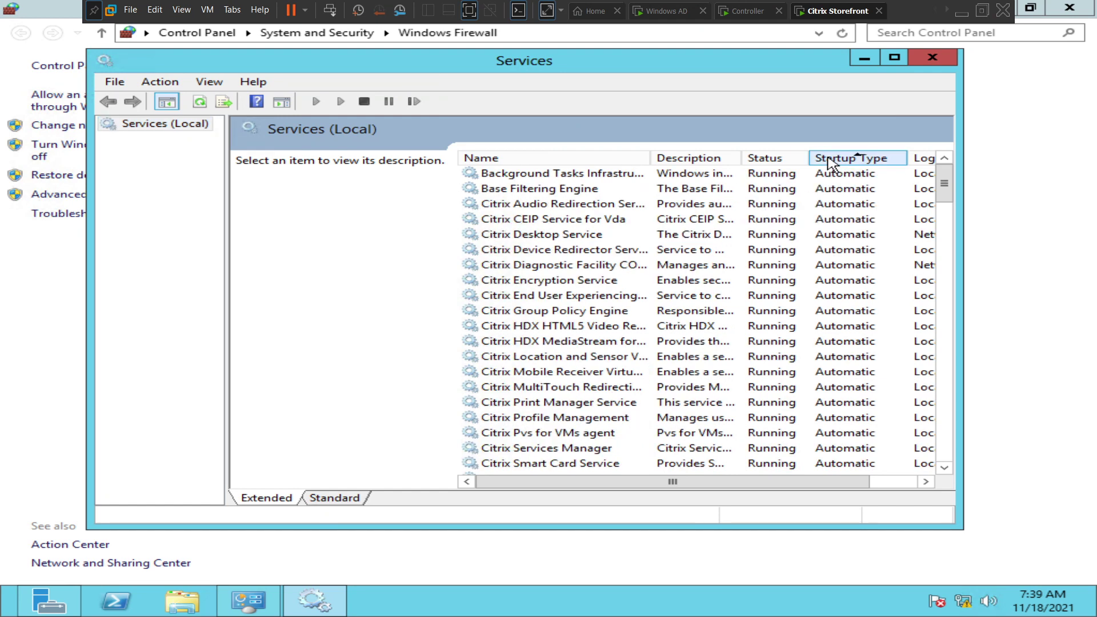
left_click(526, 235)
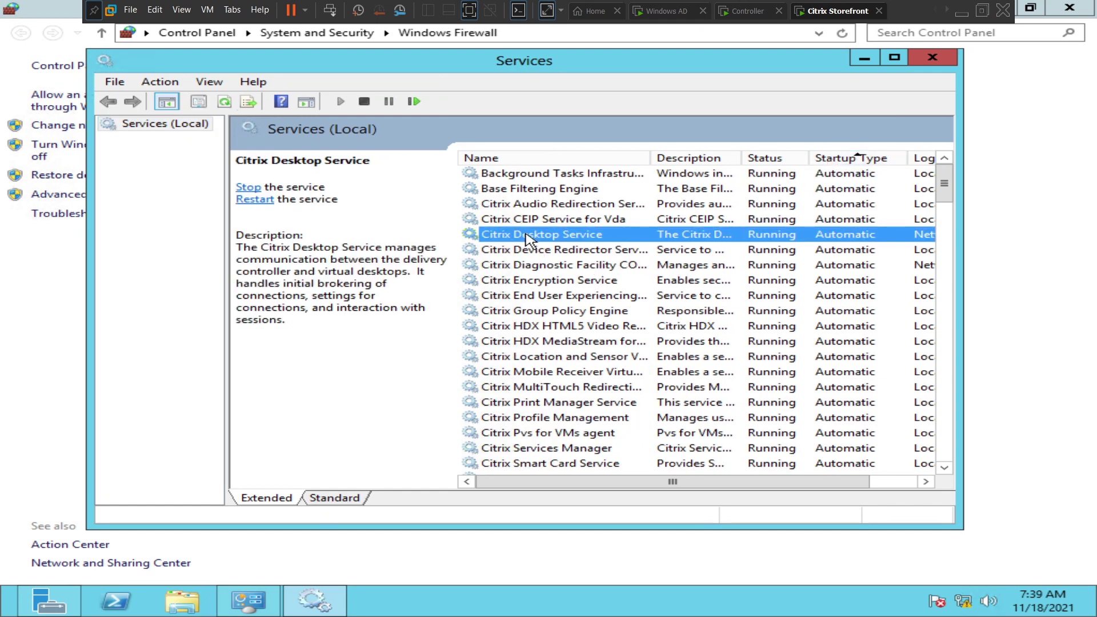
left_click(894, 58)
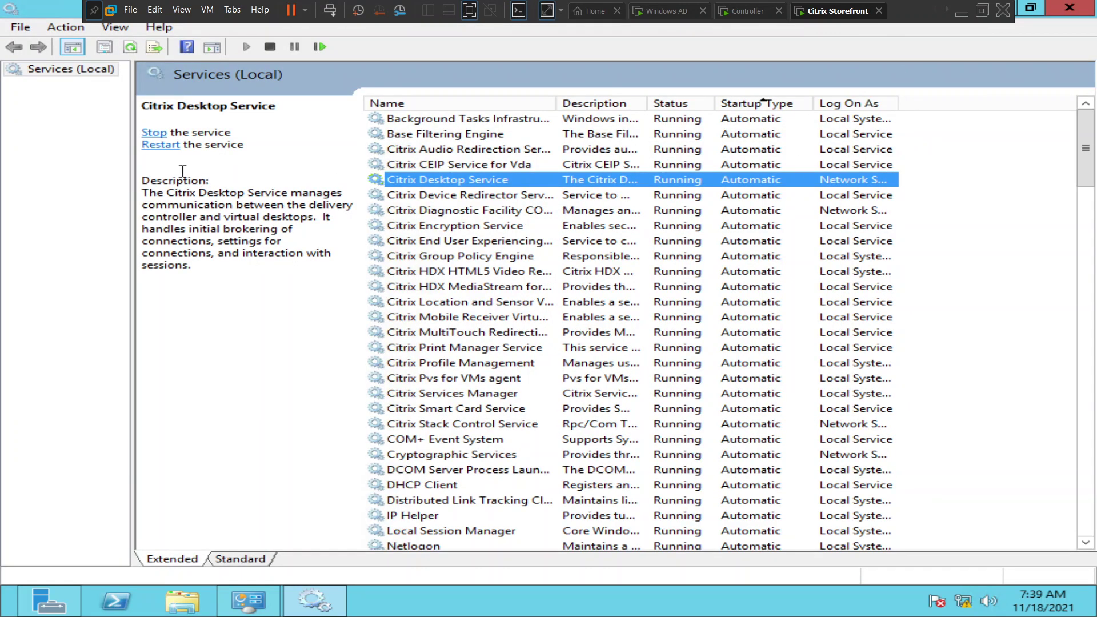
left_click(158, 144)
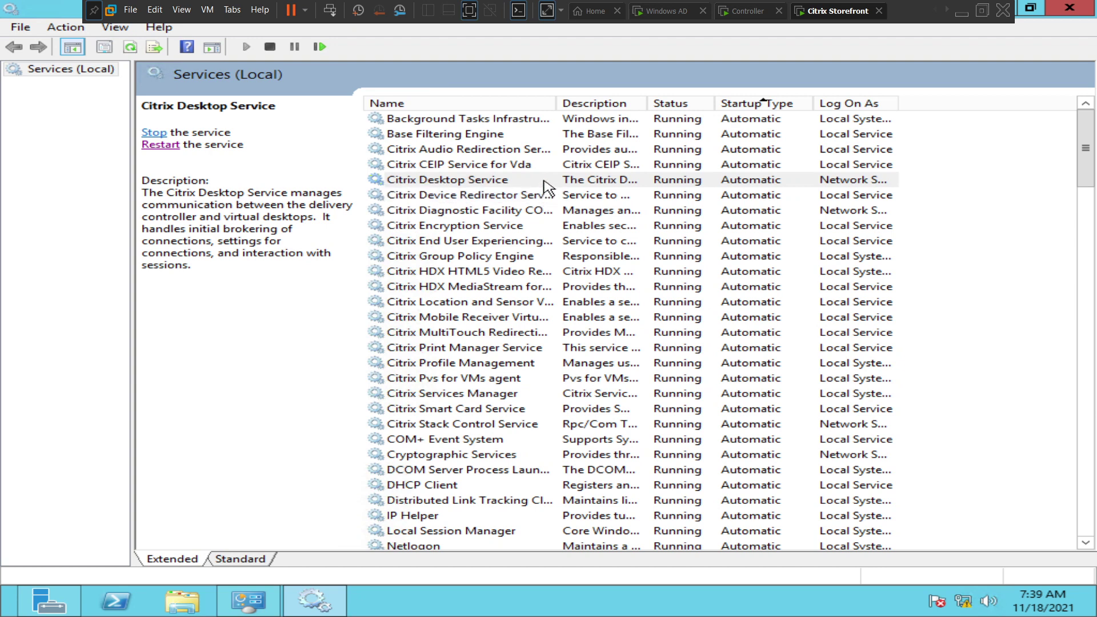
left_click(543, 182)
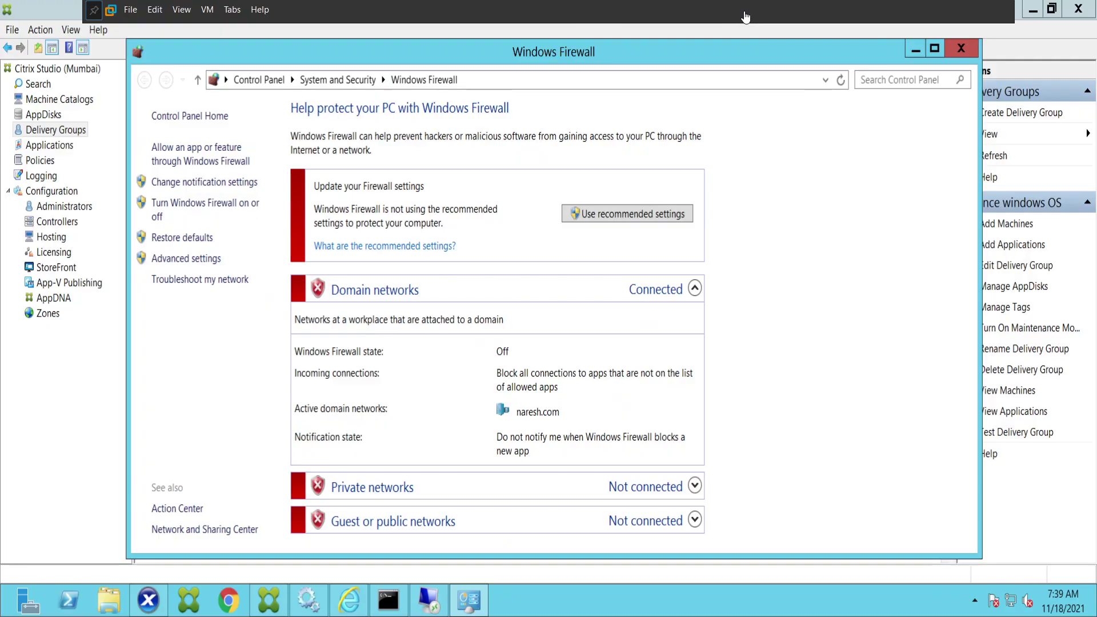
left_click(745, 11)
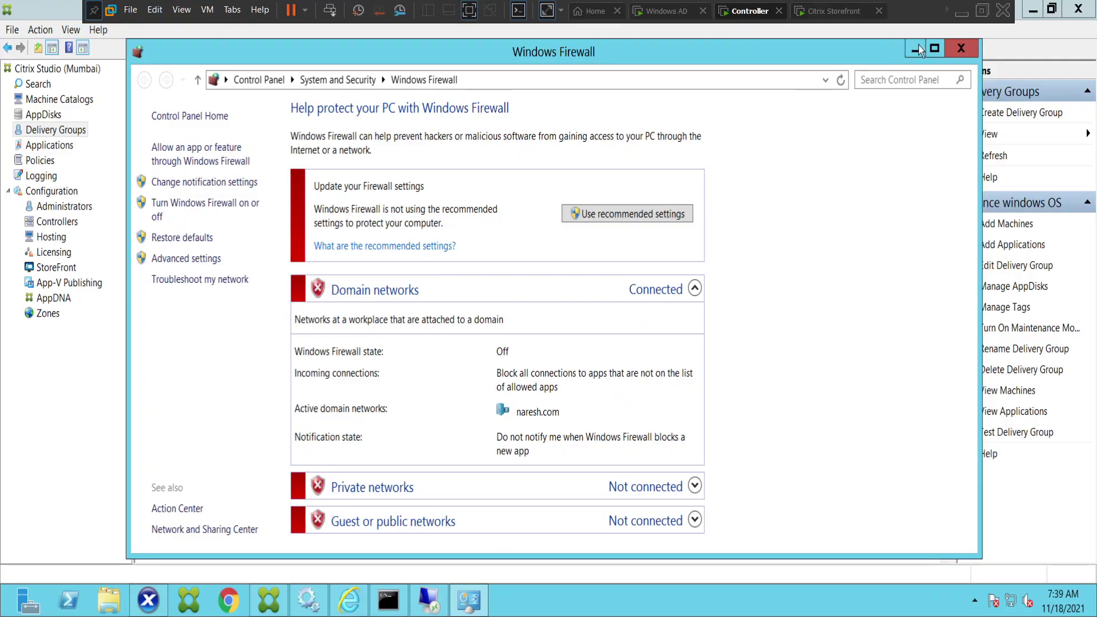
Minimize Windows Firewall and refresh Delivery Groups until Finance windows OS shows Unregistered: 0
left_click(915, 49)
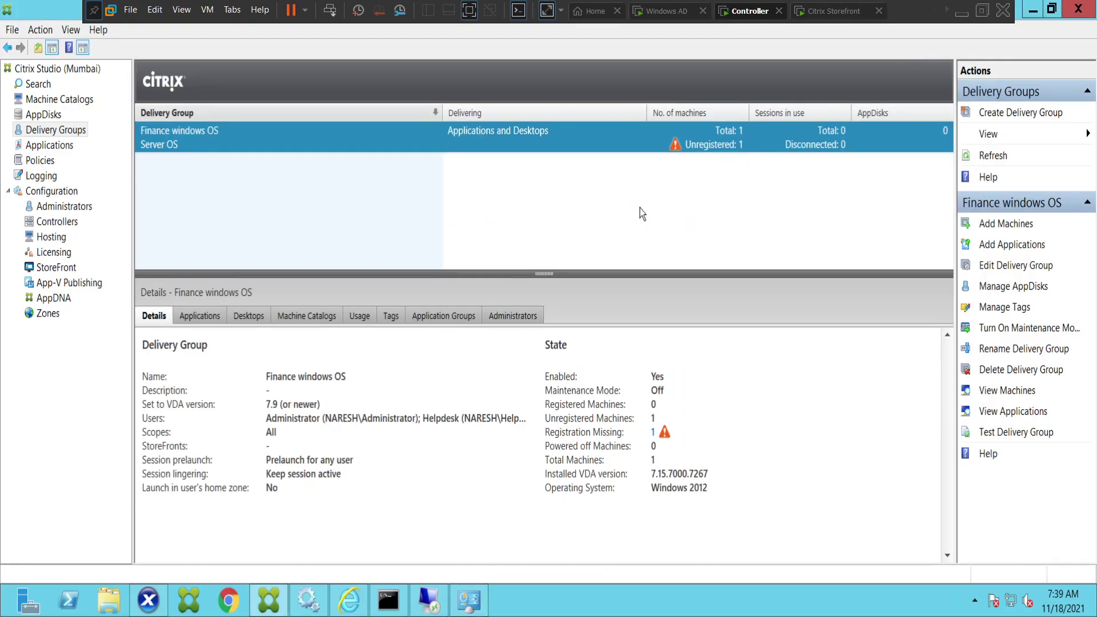
left_click(994, 166)
left_click(998, 157)
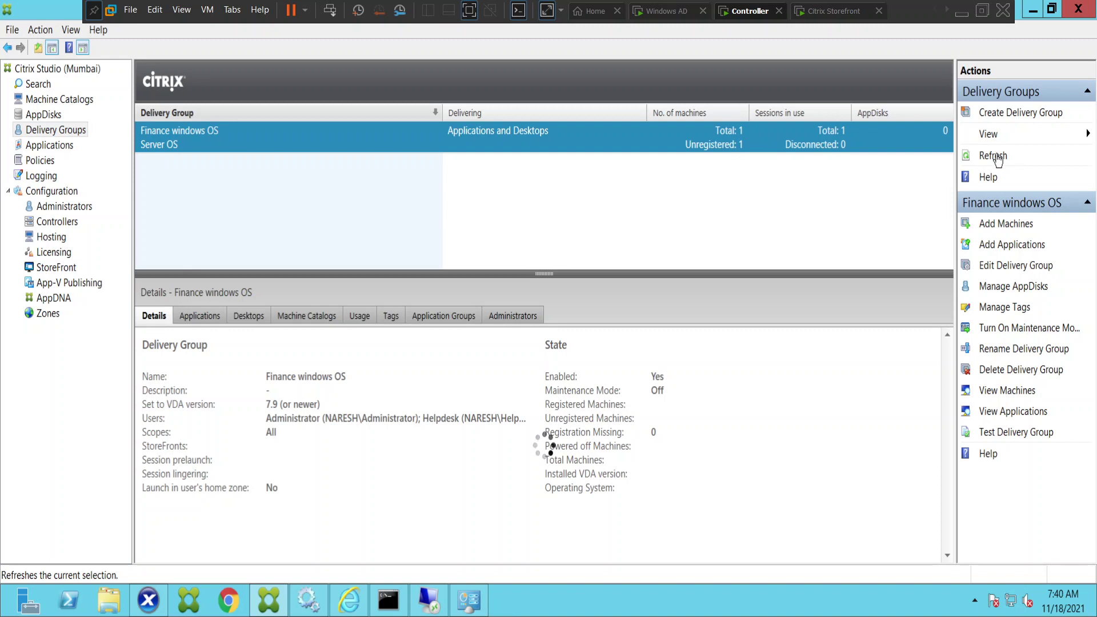
left_click(993, 156)
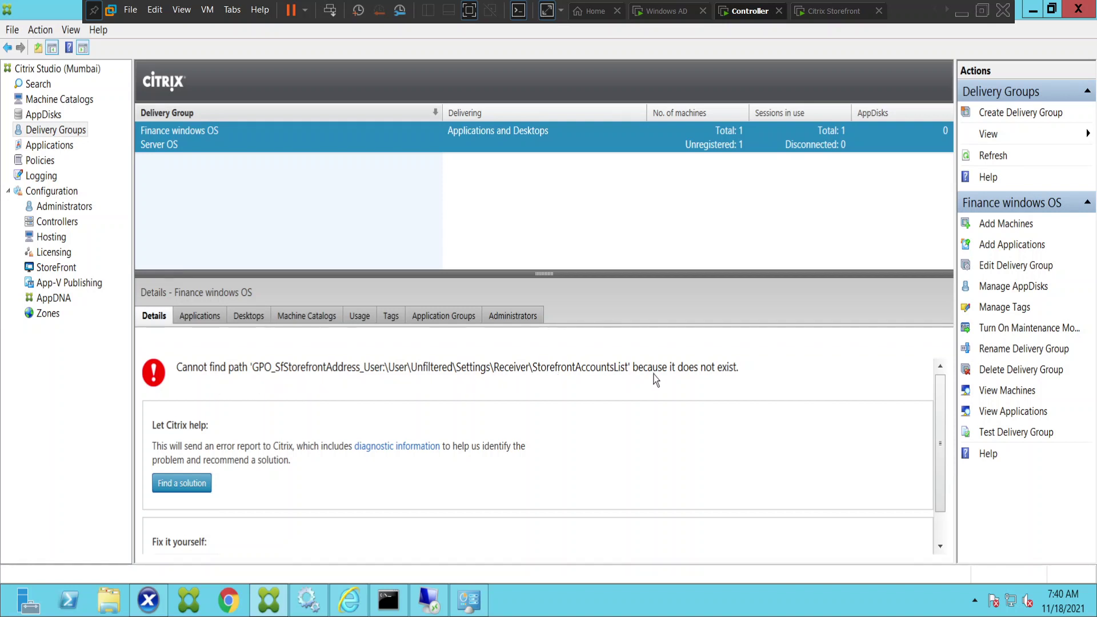
left_click(994, 157)
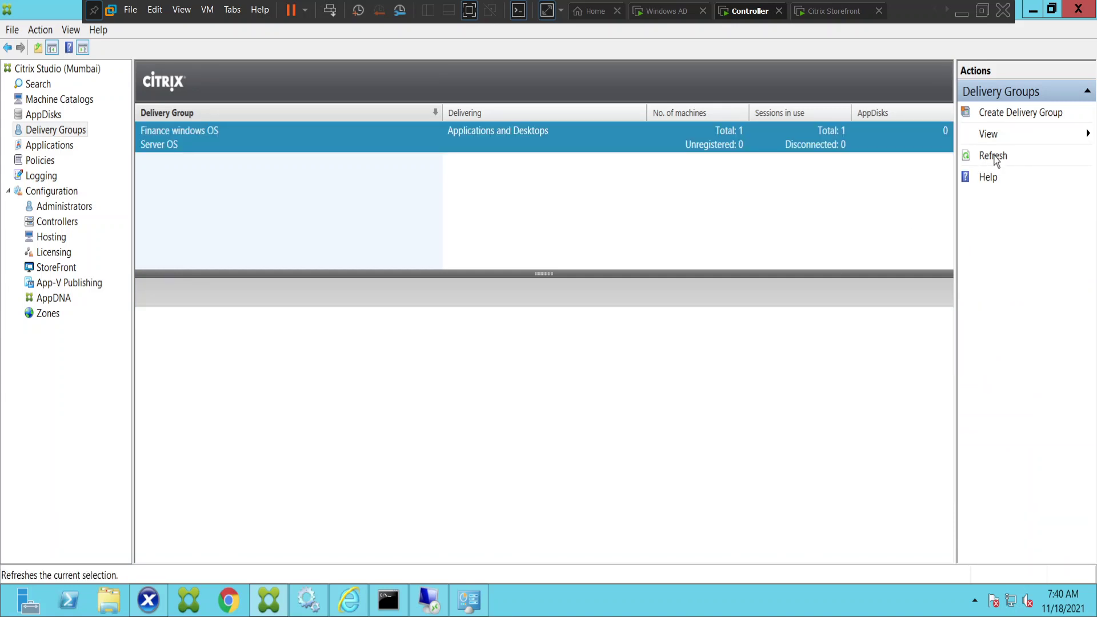
Refresh the Finance windows OS machine list until VDI03.naresh.com shows as Registered
left_click(994, 157)
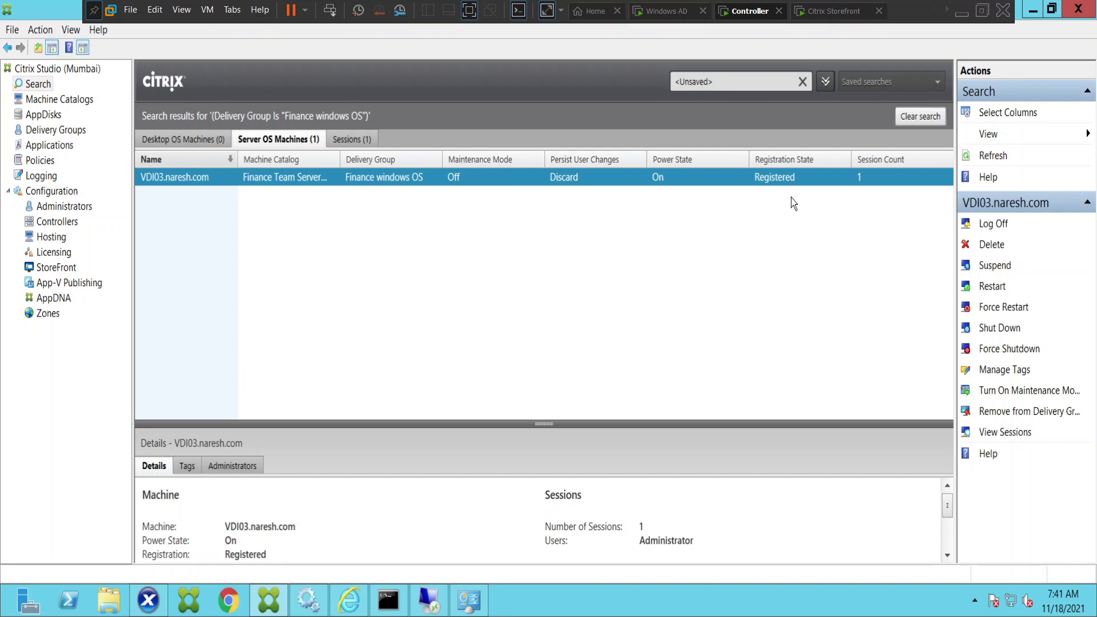
left_click(994, 156)
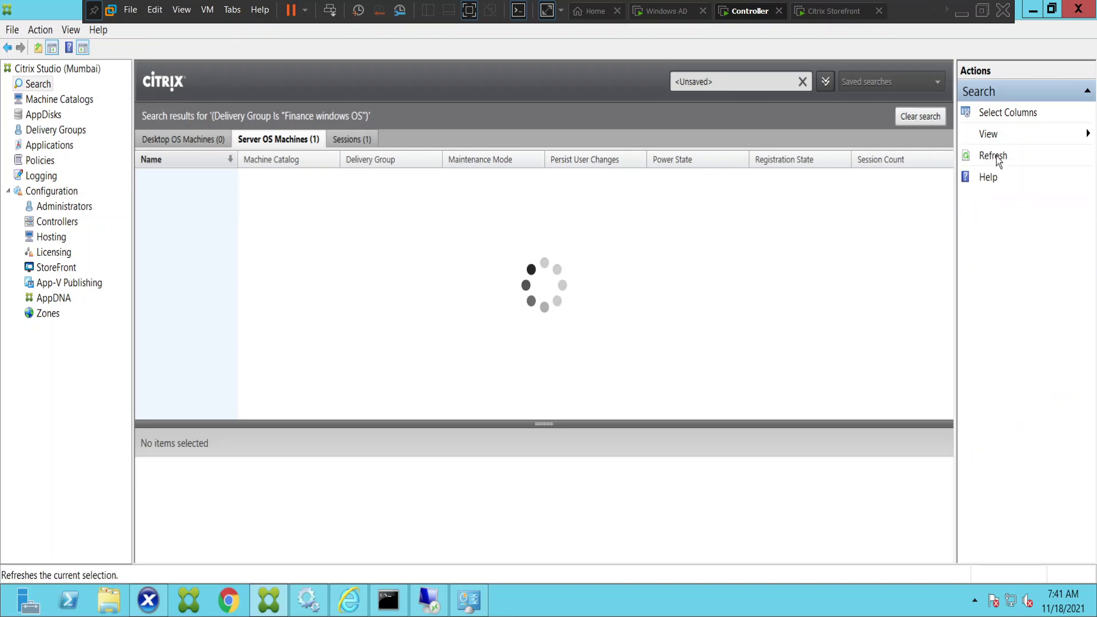
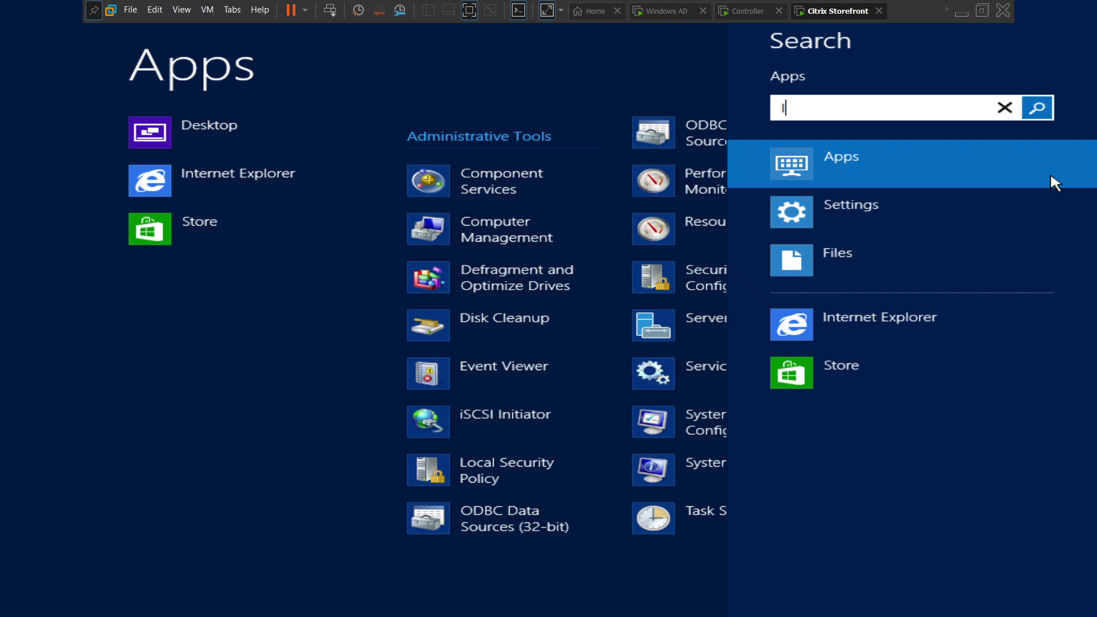
Sign out of Windows, then log back on to StoreFront as administrator with the account password
left_click(216, 136)
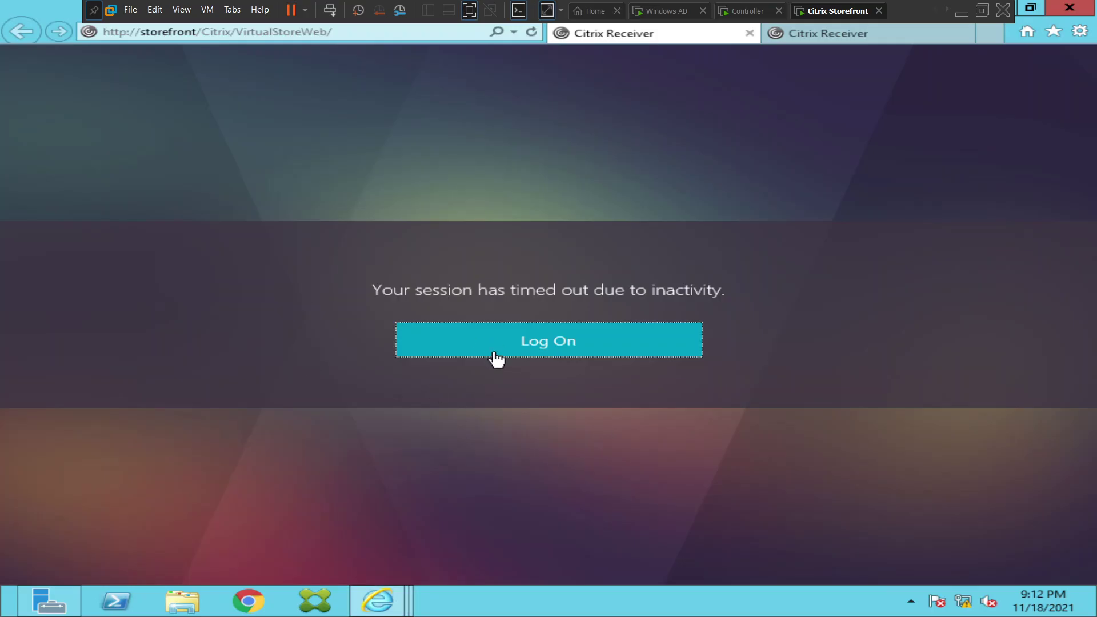
left_click(496, 354)
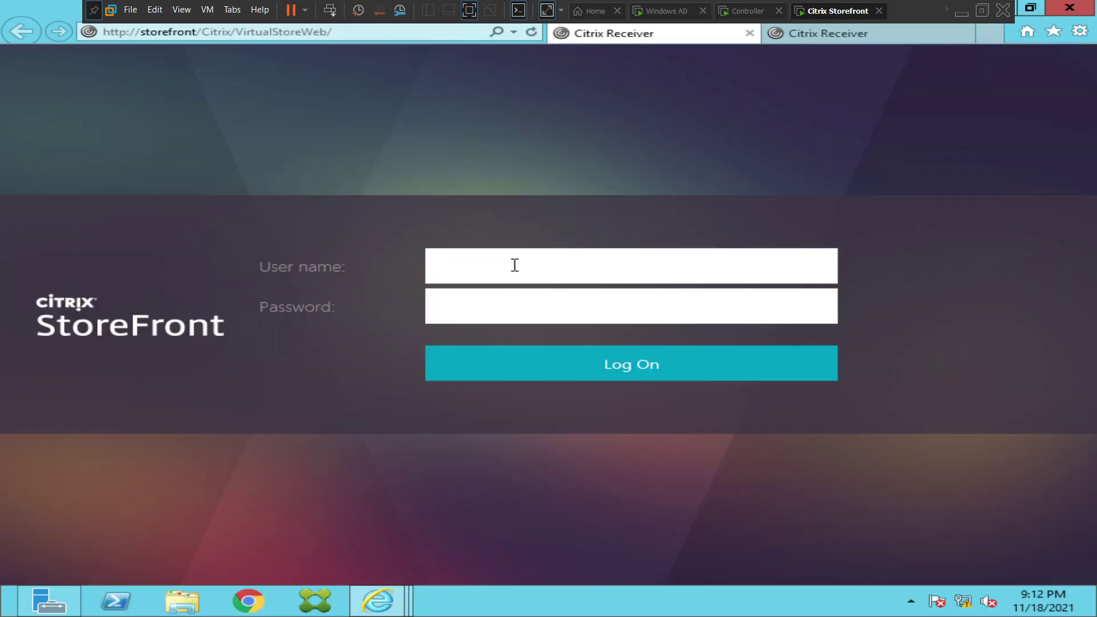
type("admin")
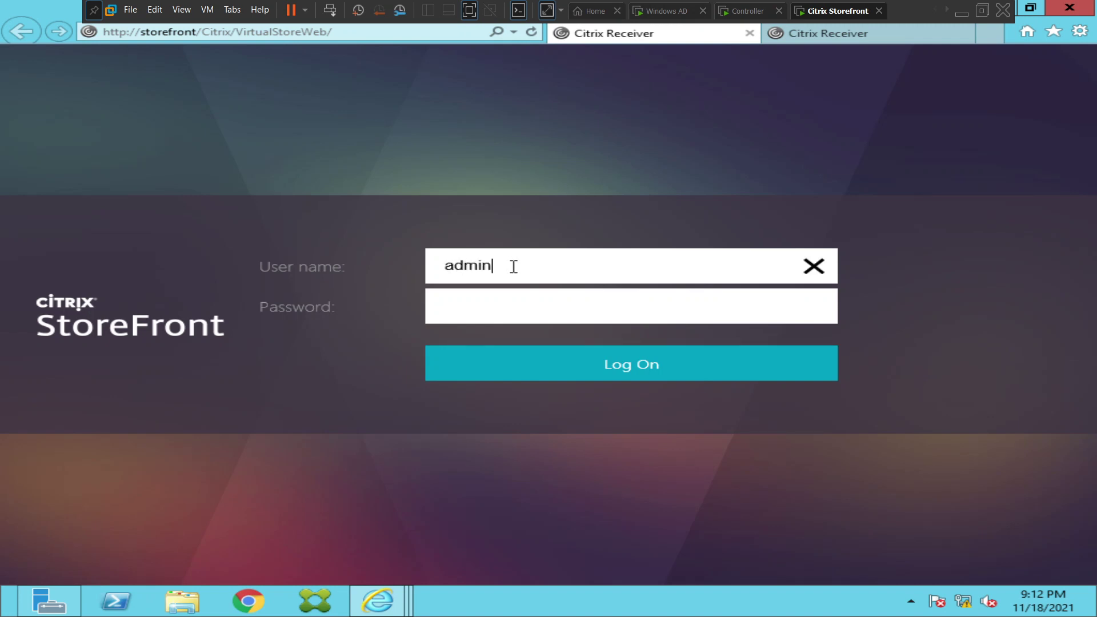
type("istrator")
key("Tab")
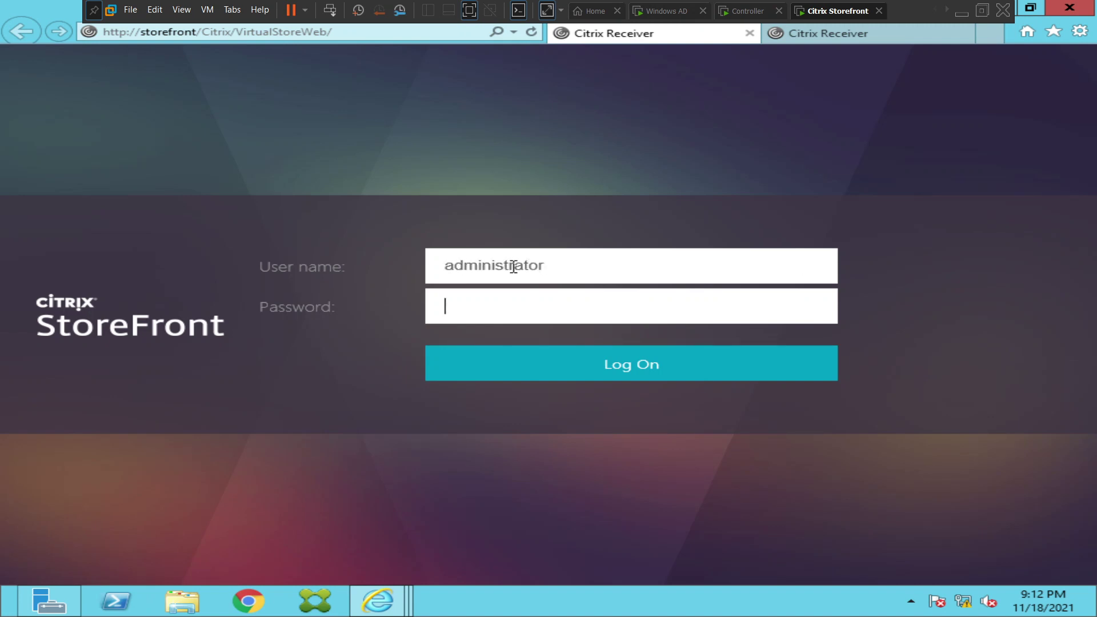
type("***********")
key("Return")
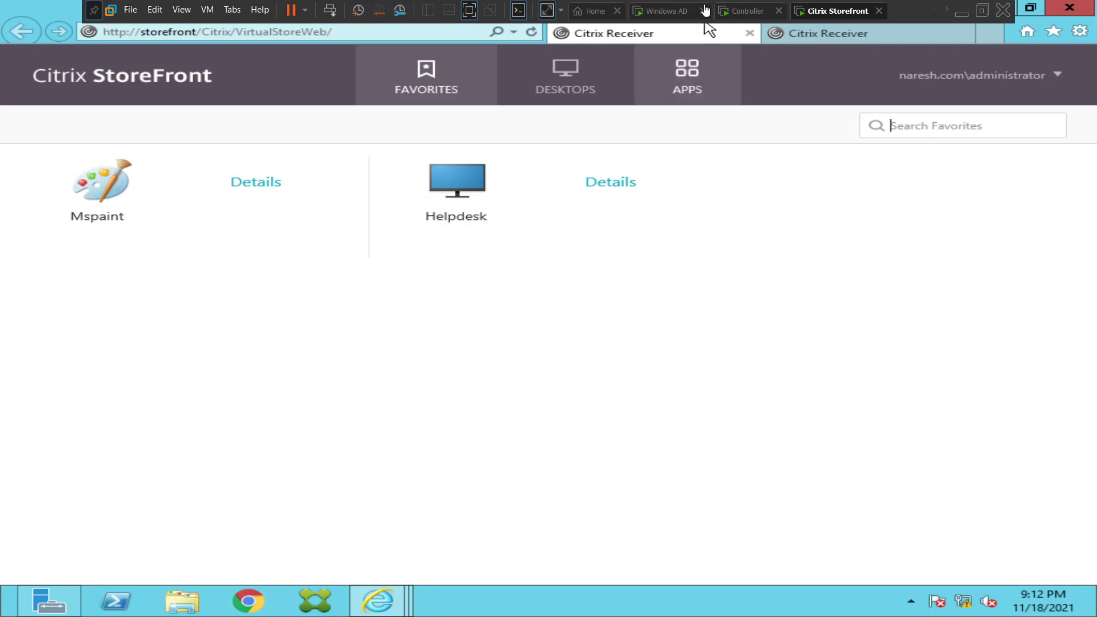
Glance at Citrix Studio on the Controller VM, then launch Helpdesk from StoreFront Favorites
left_click(746, 12)
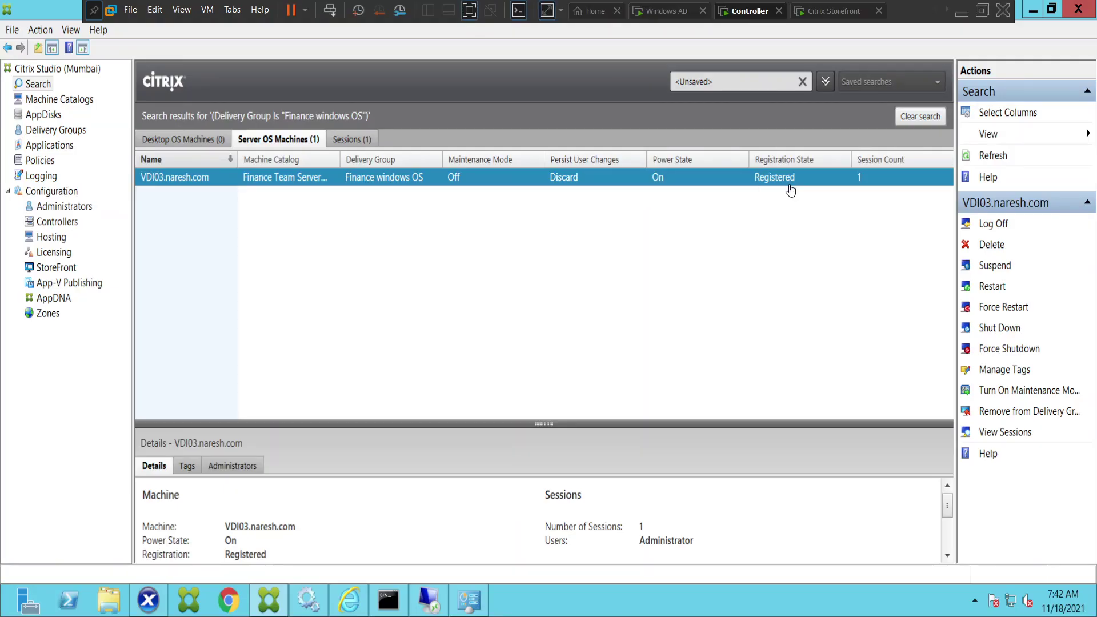
left_click(830, 8)
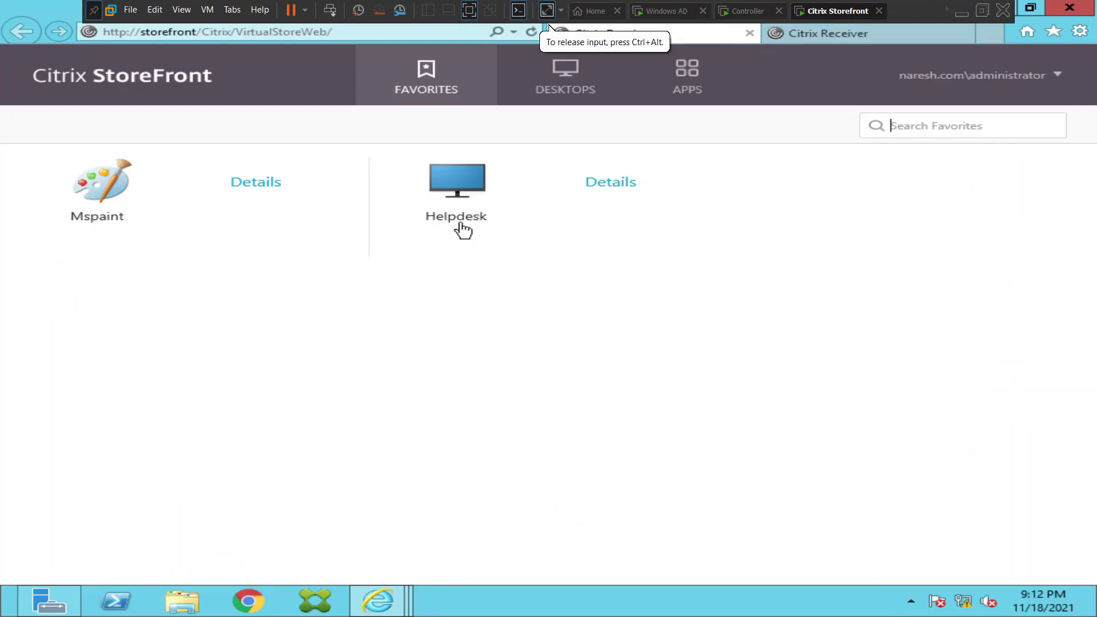
left_click(458, 183)
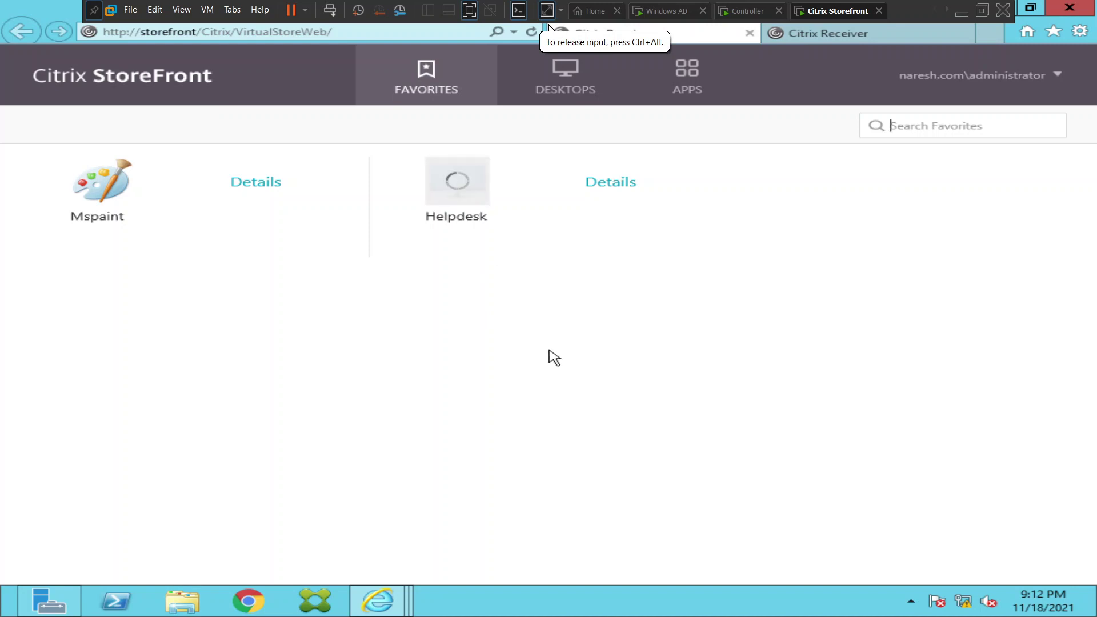